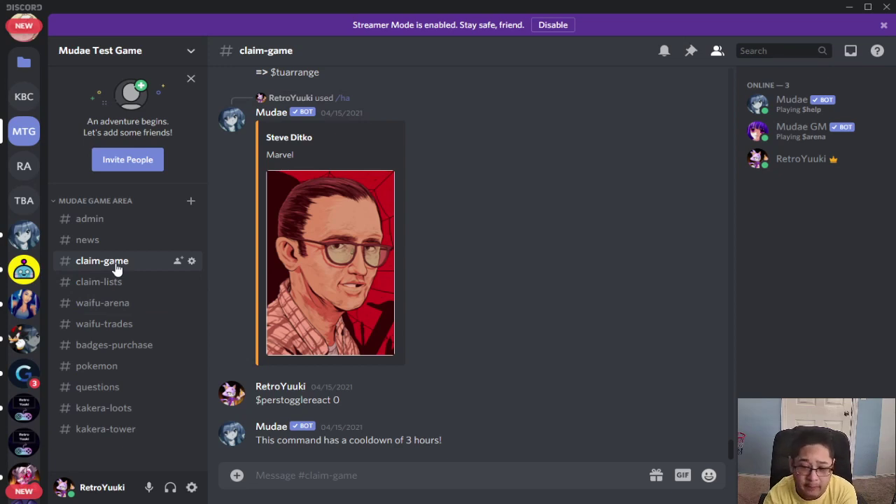
Open the claim-game channel's permissions and add the Mudae bot member to the advanced permissions
click(191, 261)
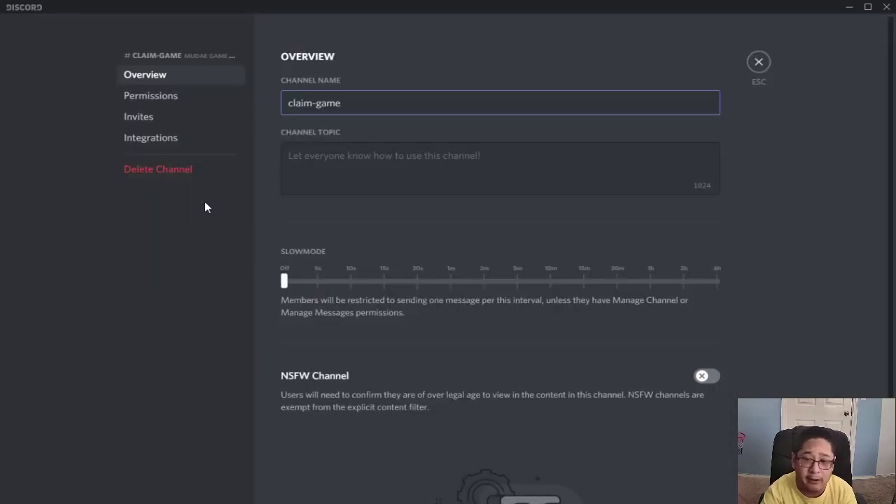
click(197, 97)
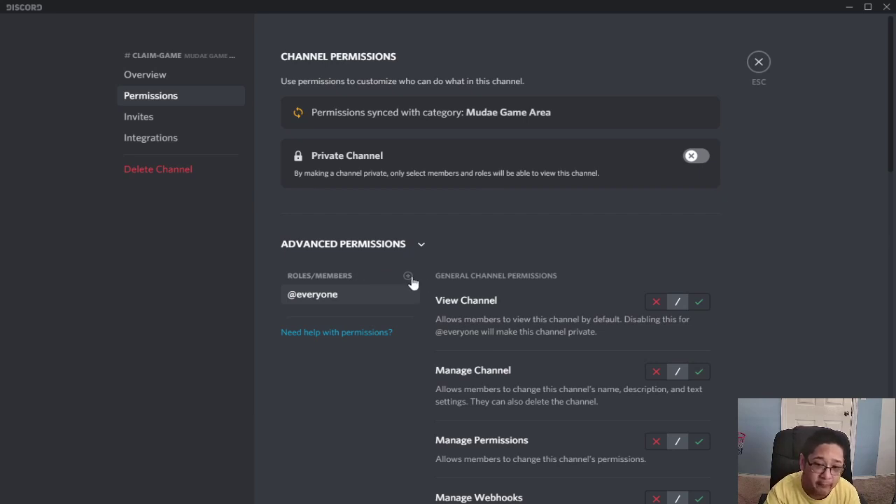
click(409, 277)
scroll(428, 289, down, 3)
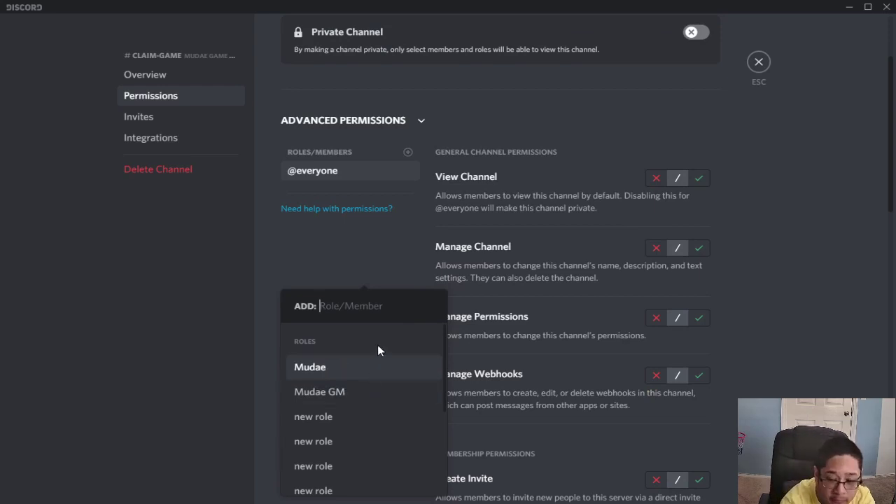
text(Mud)
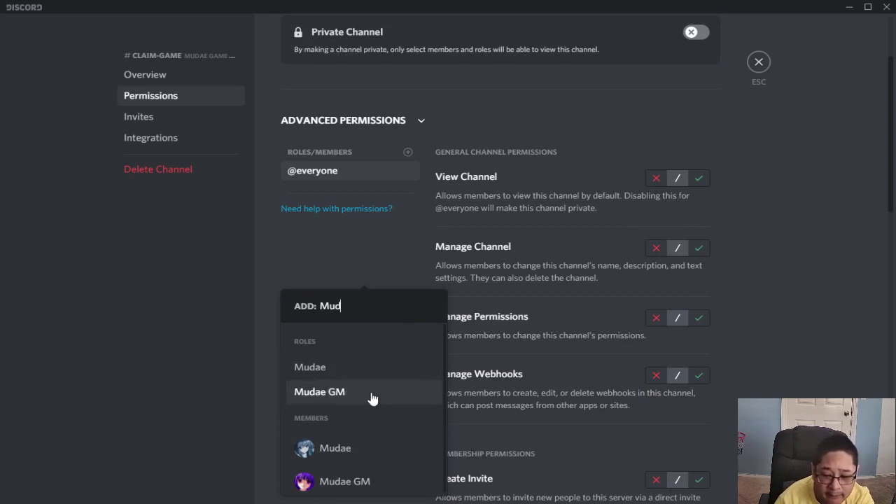
click(350, 448)
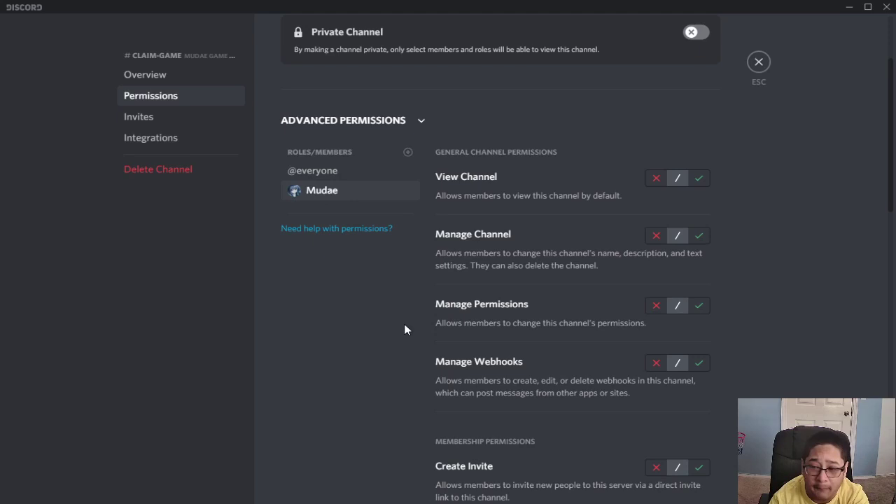
For Mudae, allow View Channel and deny Manage Channel, Manage Permissions, Manage Webhooks and Create Invite
click(702, 180)
click(655, 237)
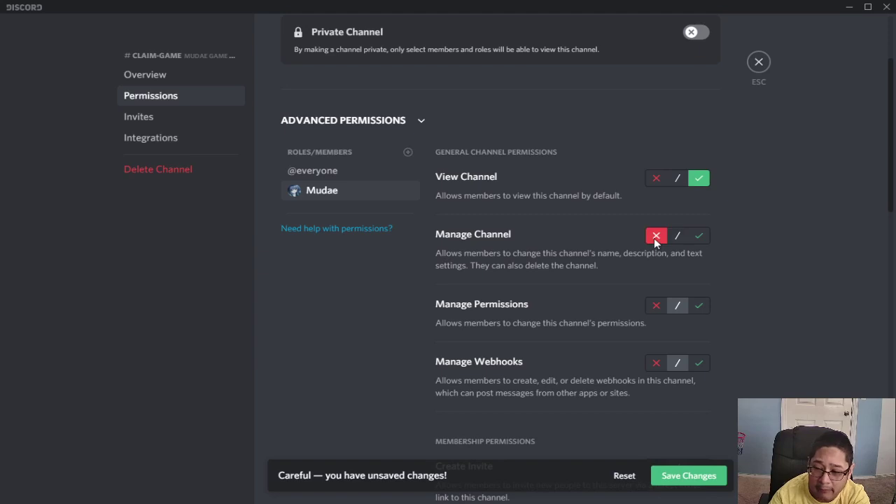
click(656, 305)
scroll(657, 301, down, 2)
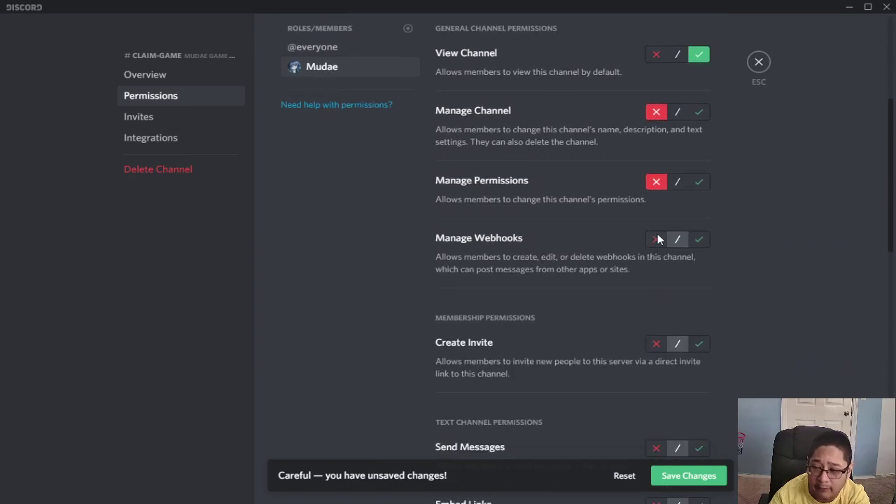
click(656, 239)
scroll(657, 239, down, 2)
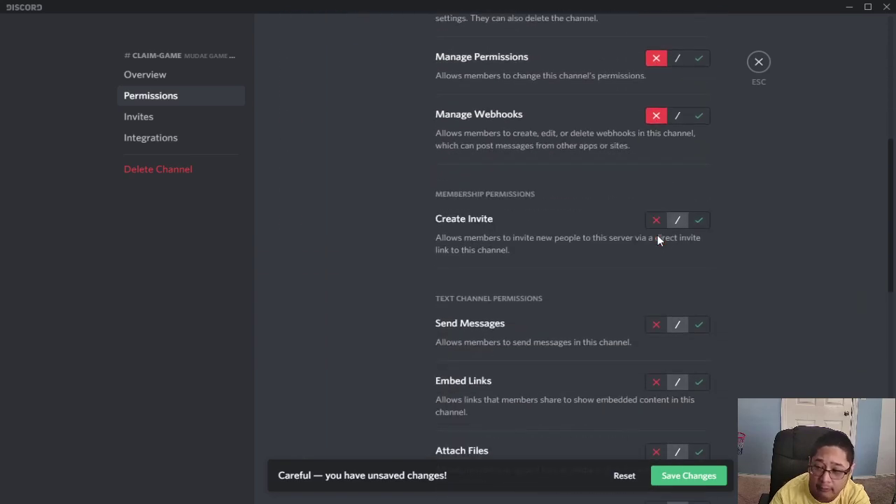
click(665, 221)
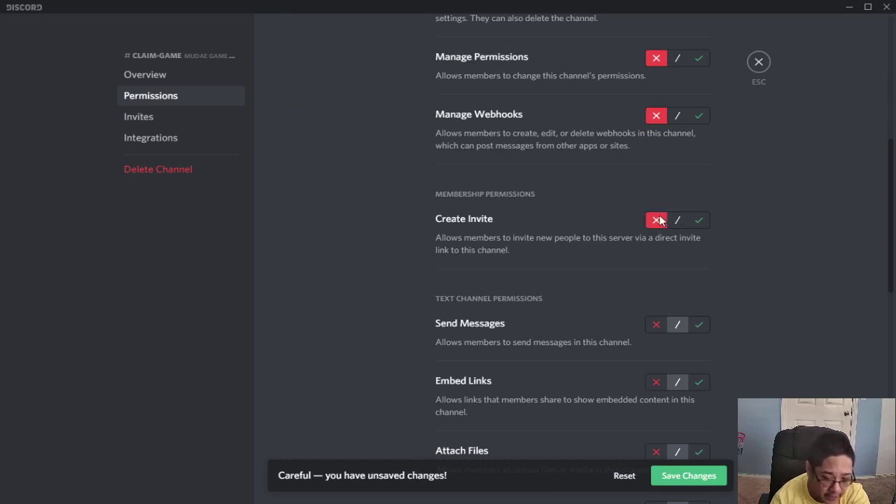
Allow Mudae the Send Messages, Embed Links, Attach Files and Add Reactions permissions in the claim-game channel
scroll(656, 214, down, 2)
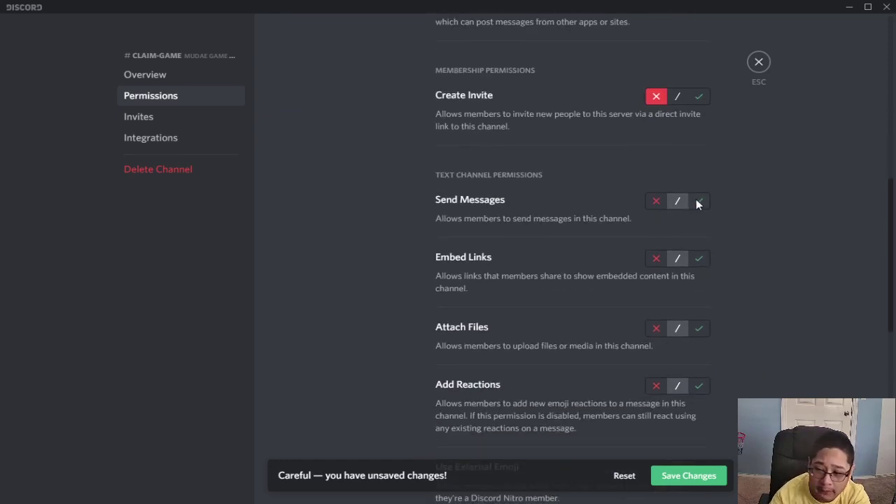
click(697, 203)
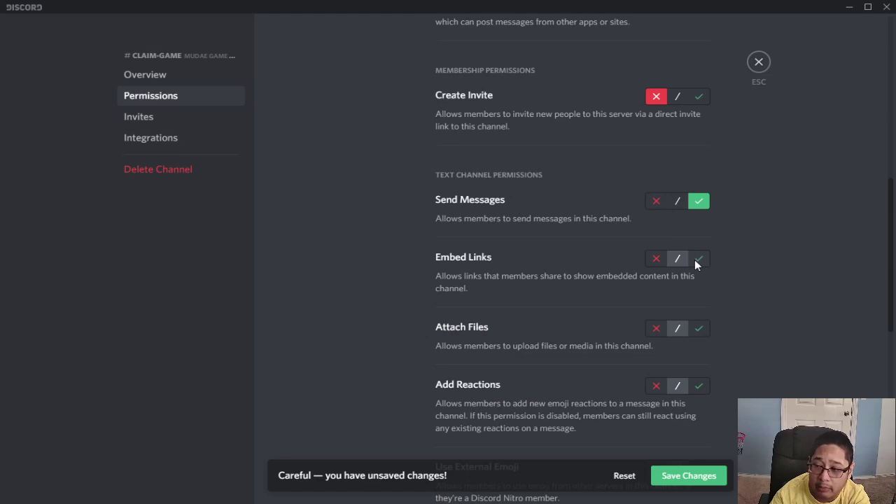
scroll(705, 232, down, 2)
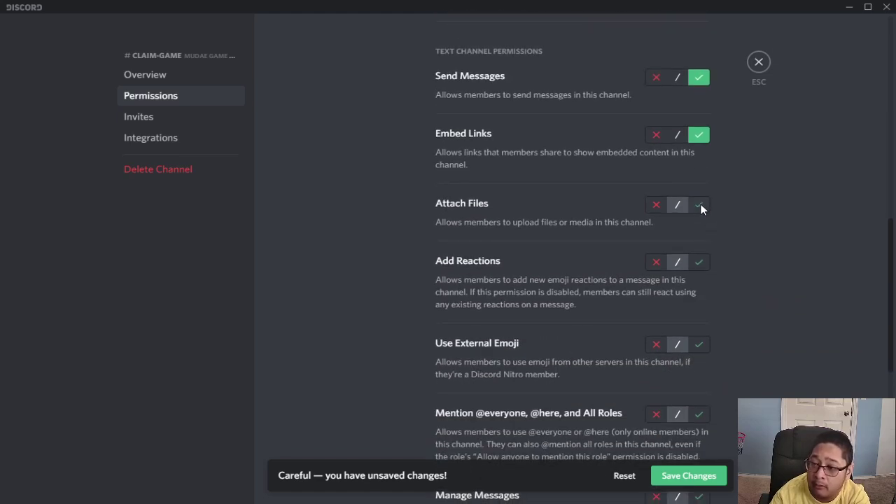
click(698, 204)
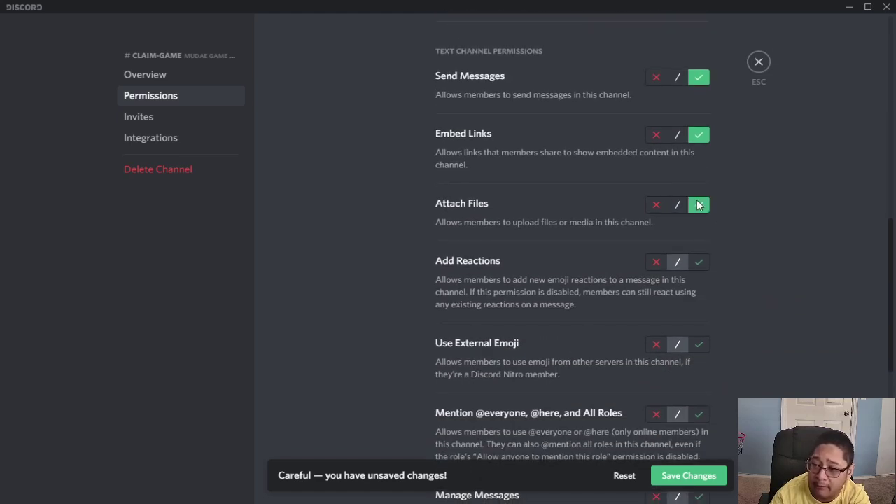
click(707, 260)
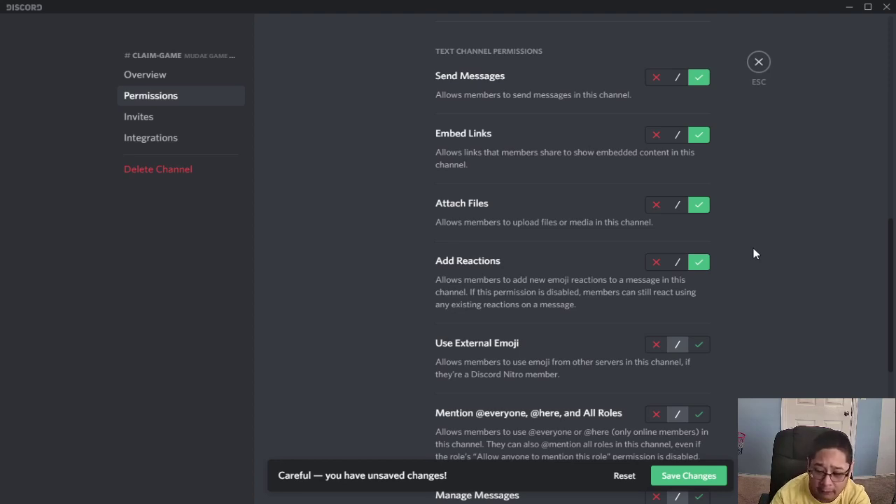
Allow Mudae to Use Slash Commands, save the permission changes and close the channel settings
scroll(754, 249, down, 1)
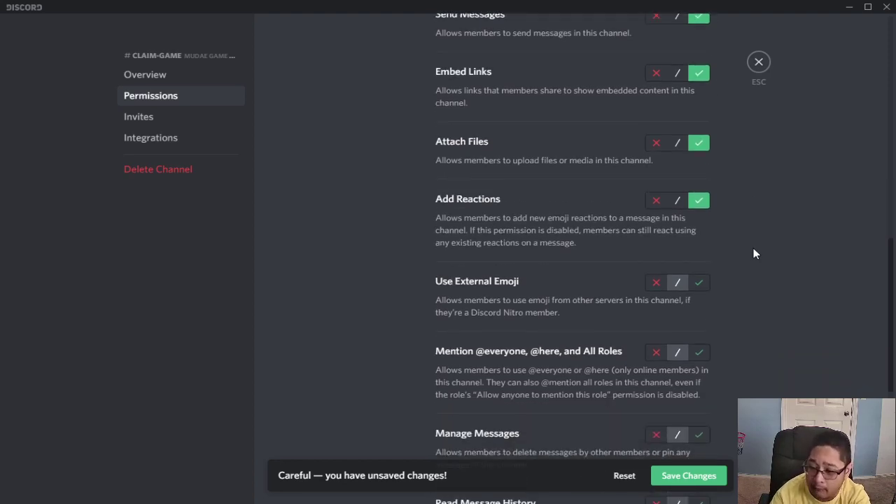
scroll(753, 250, down, 3)
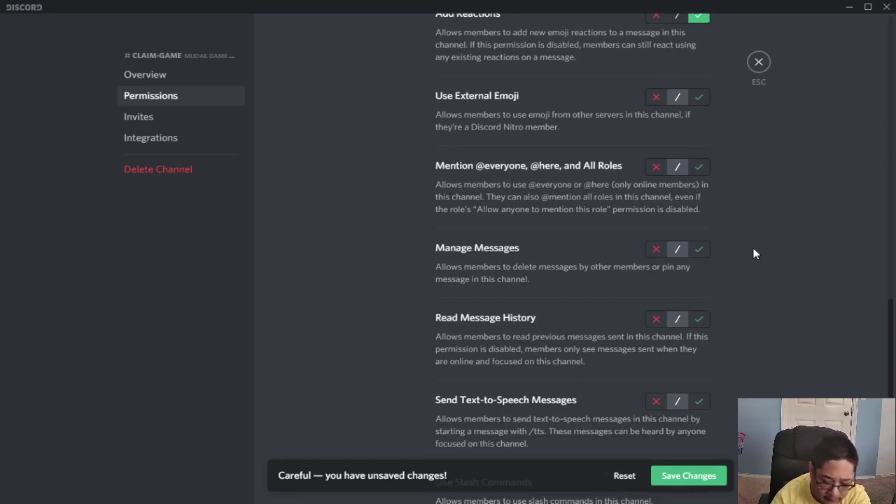
scroll(753, 248, down, 2)
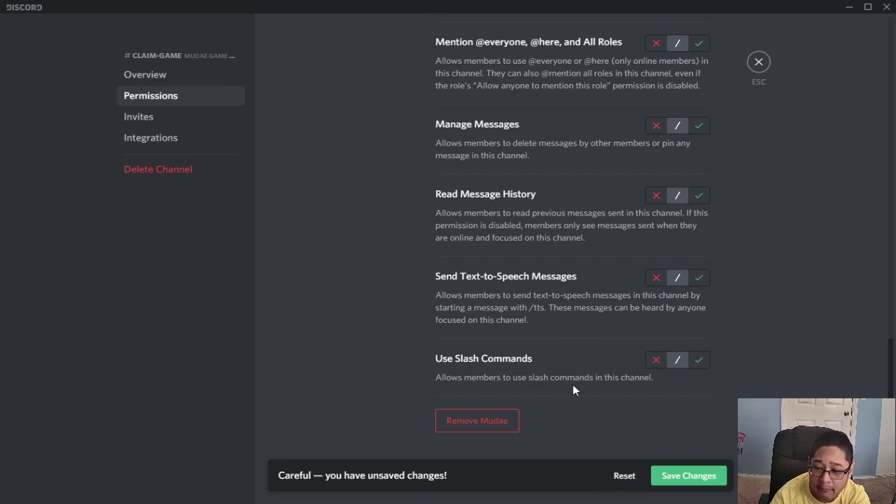
click(699, 361)
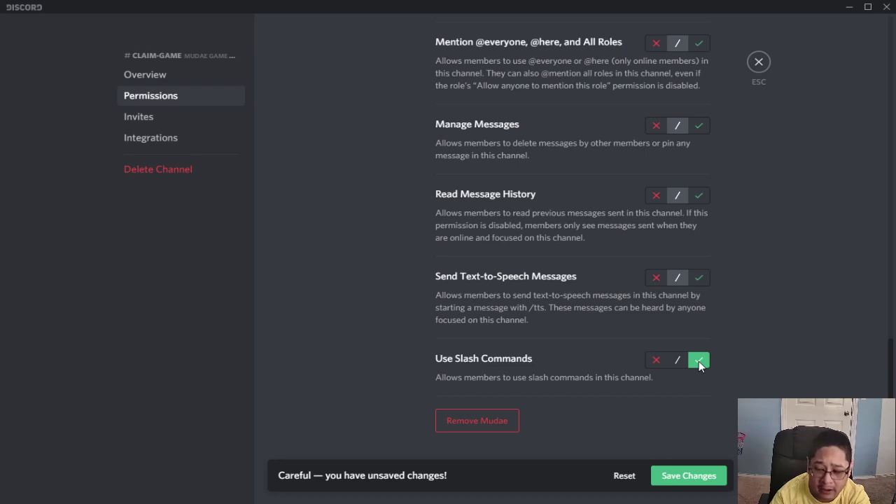
click(700, 476)
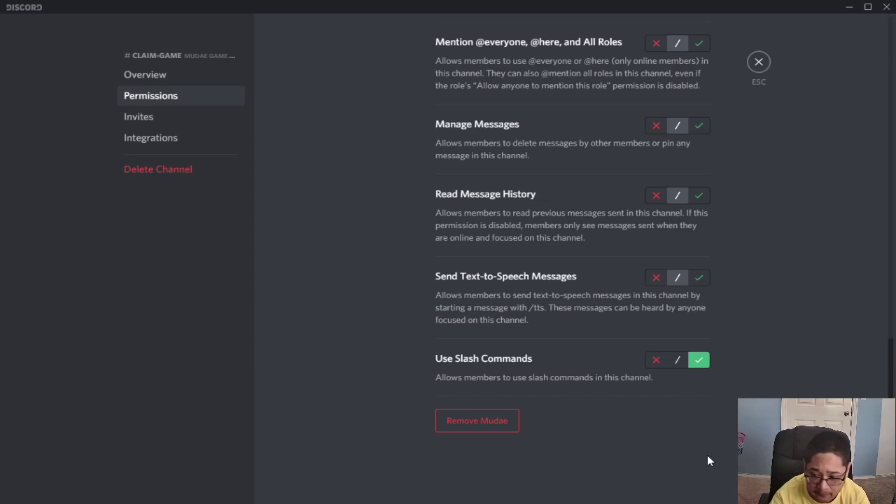
click(760, 64)
Look over the slash command update in the news channel and send the $w roll command in claim-game
scroll(328, 346, up, 3)
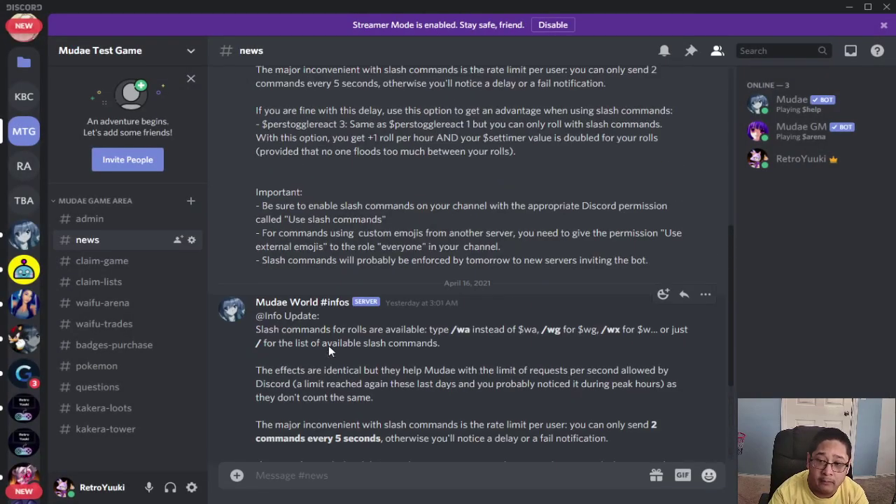
scroll(354, 337, down, 4)
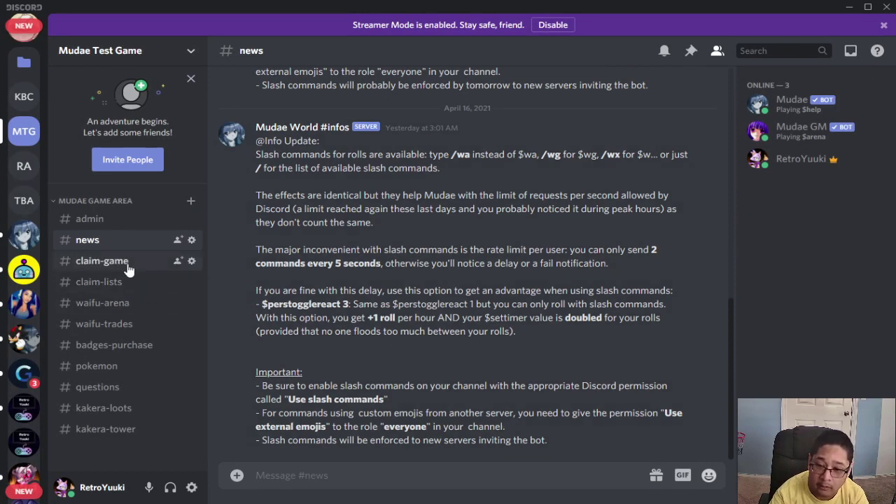
click(126, 265)
mouse_move(387, 433)
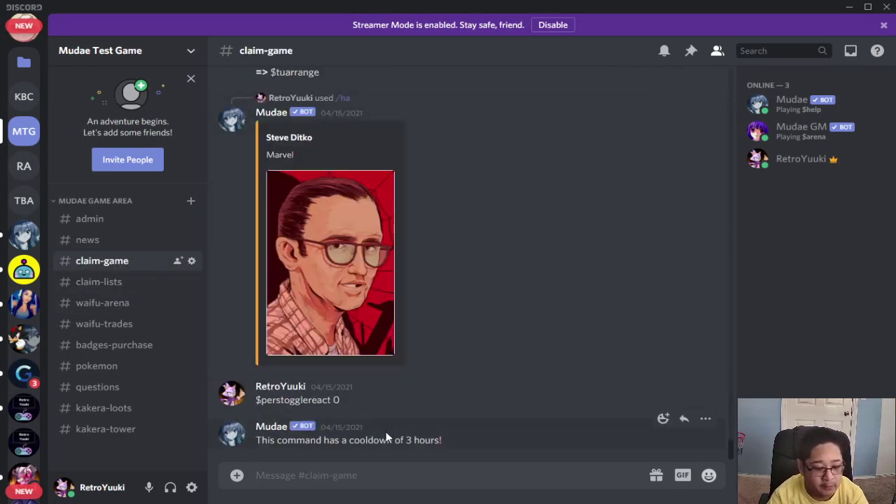
text($w)
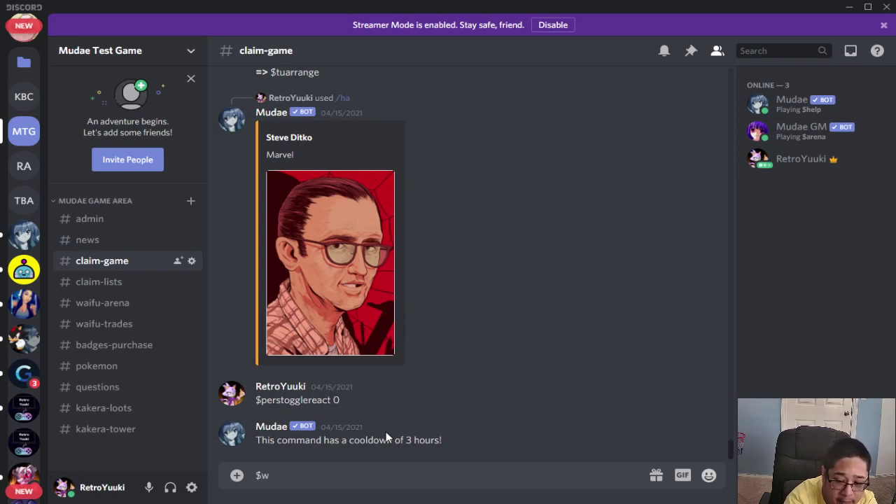
key(Return)
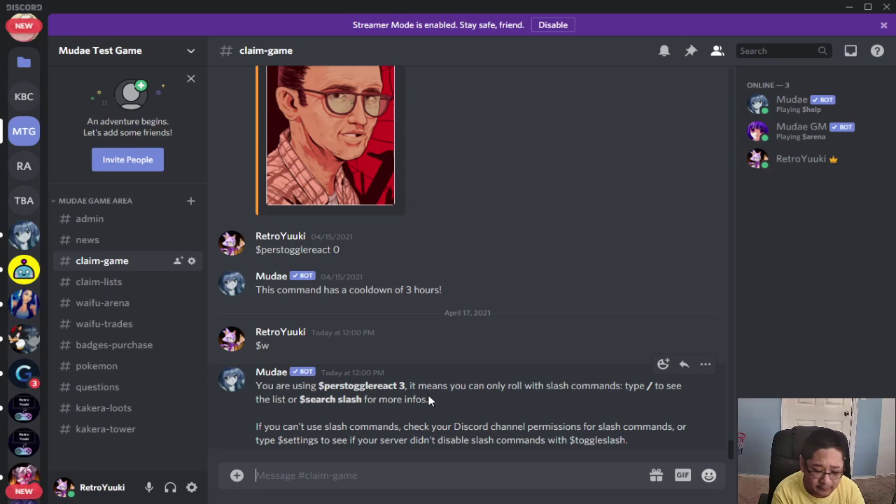
Send the command $togglereact 2 in the claim-game channel
scroll(428, 397, up, 3)
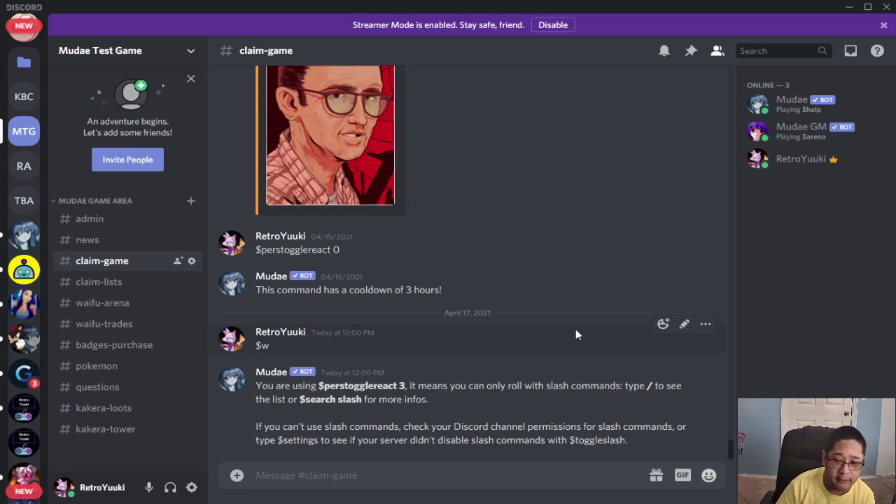
key(shift)
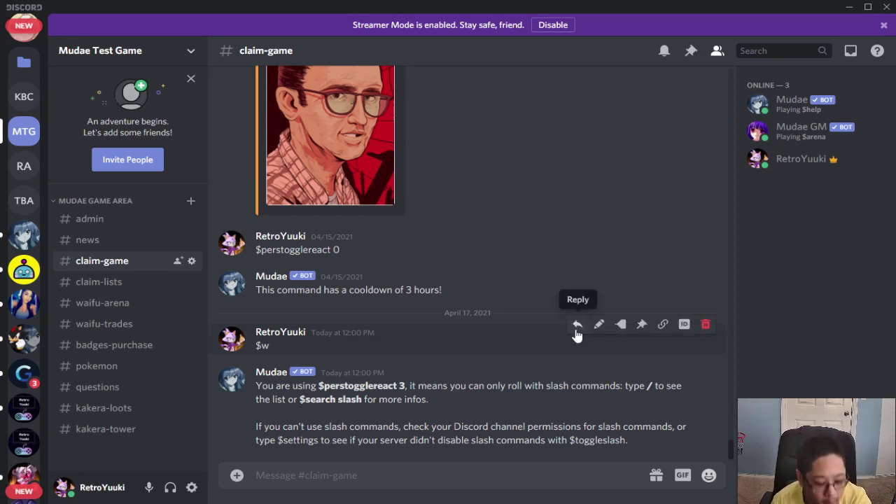
text($)
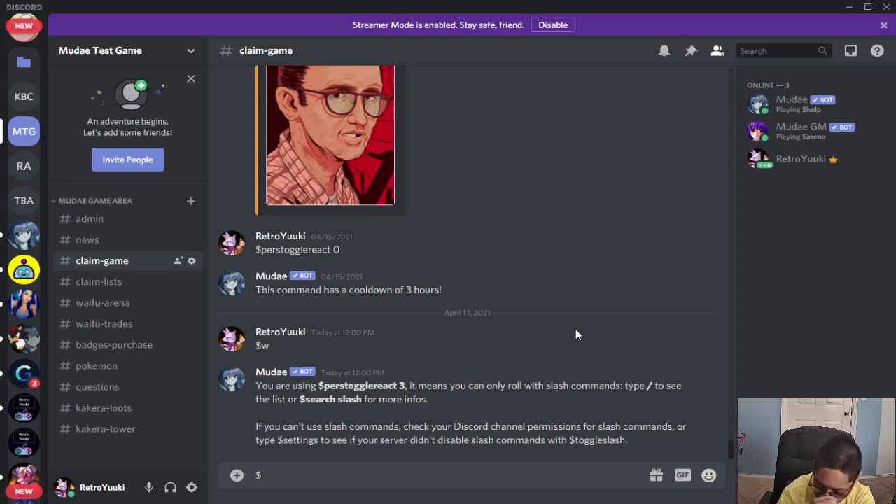
text(to)
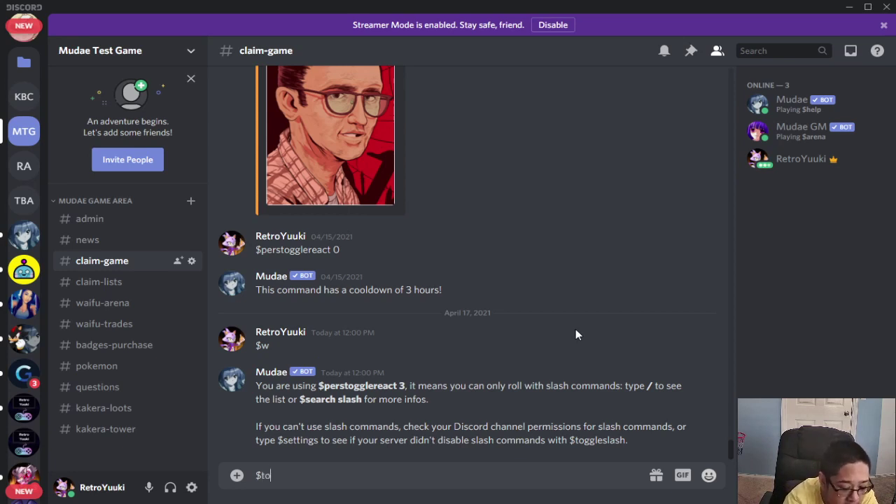
text(gglereact 2)
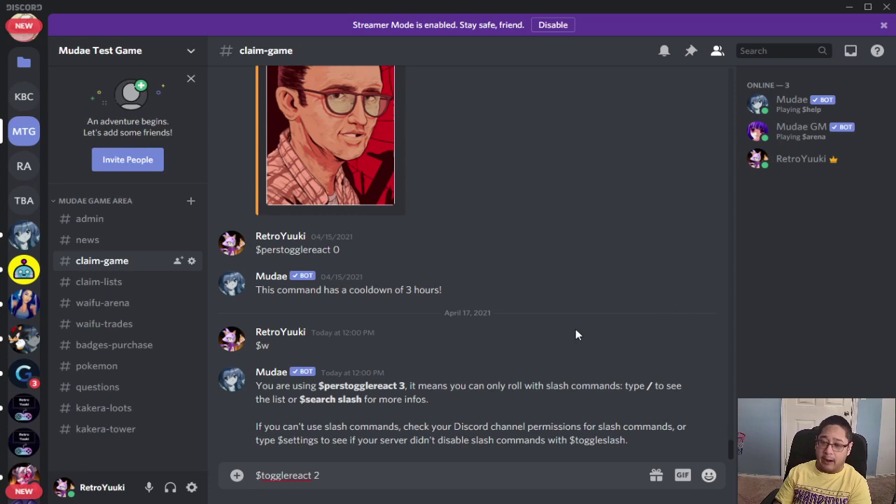
key(Return)
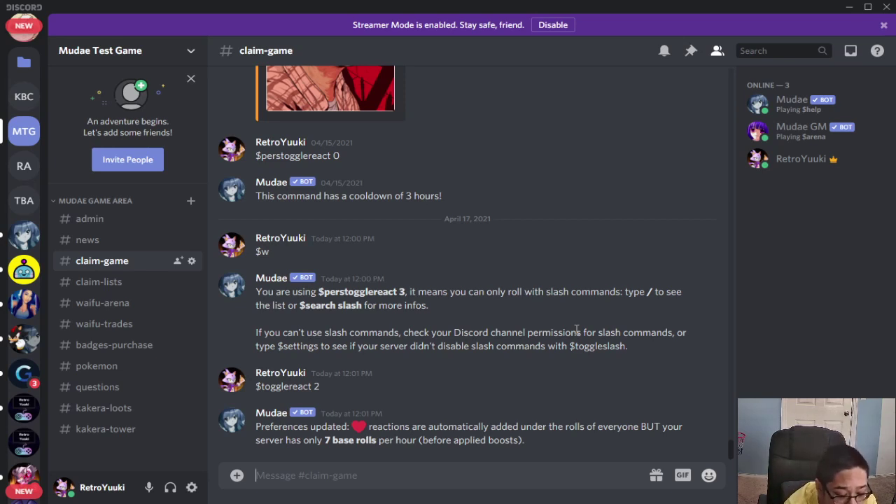
text($pers)
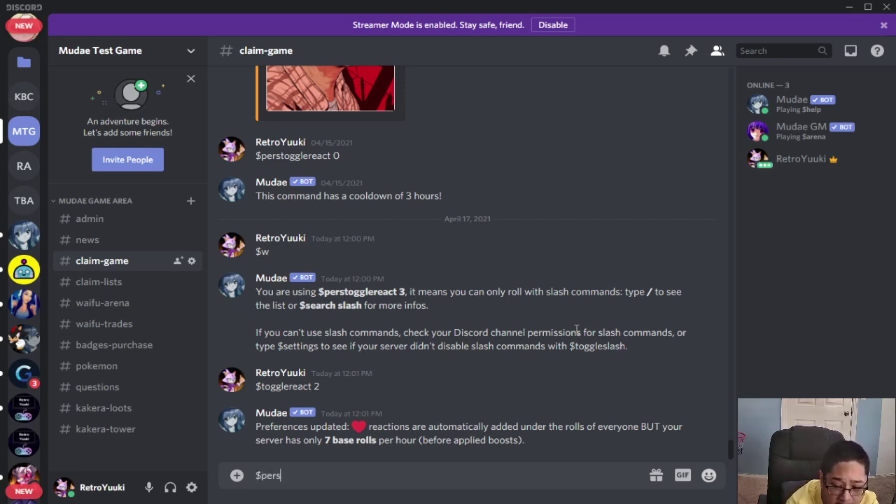
text(toggler)
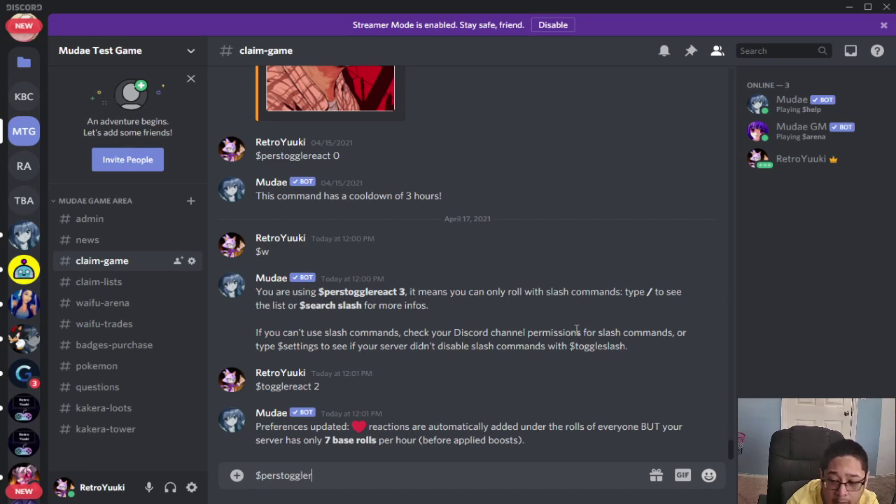
key(BackSpace)
key(BackSpace)
key(BackSpace)
key(BackSpace)
key(BackSpace)
key(BackSpace)
text(togglereact 2)
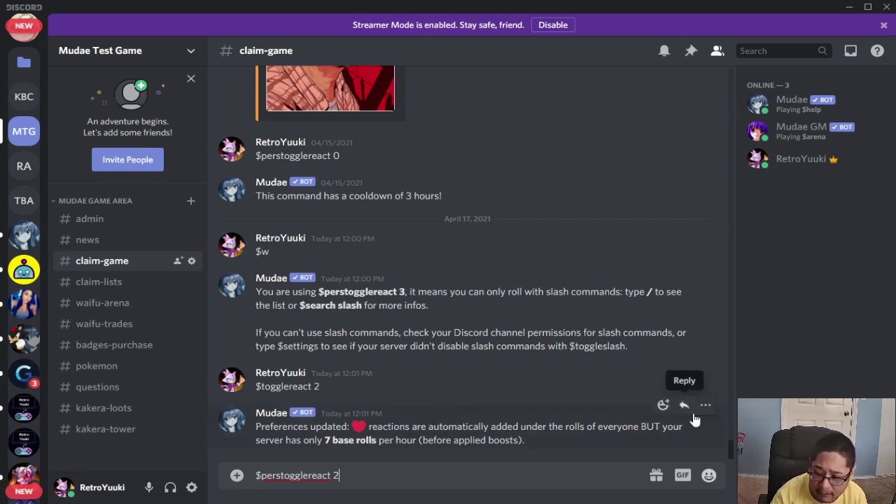
click(663, 405)
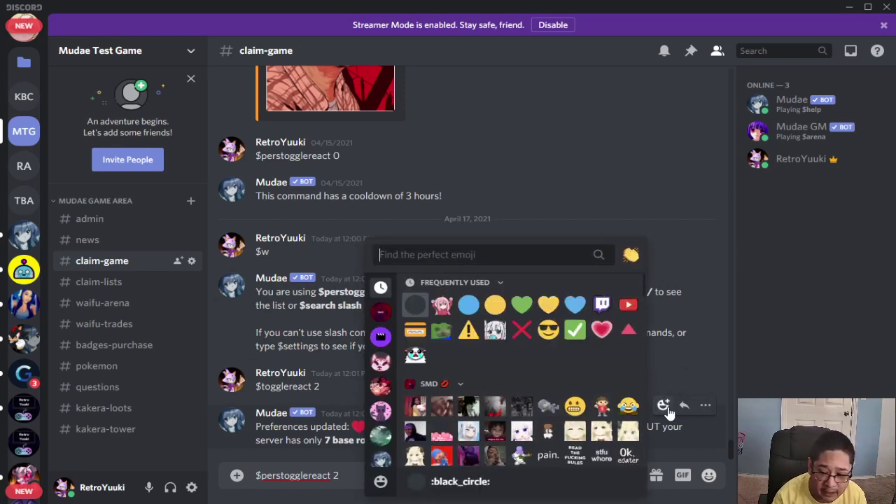
click(721, 377)
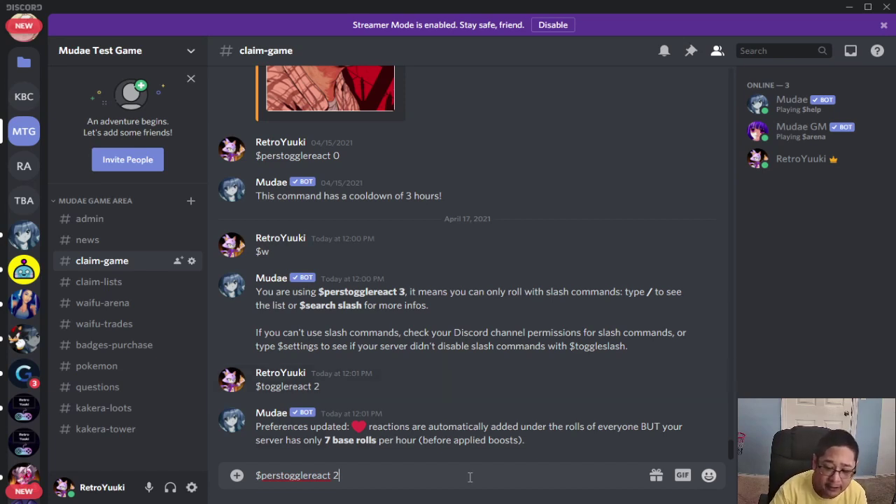
key(BackSpace)
key(BackSpace)
key(BackSpace)
key(BackSpace)
key(BackSpace)
key(BackSpace)
key(BackSpace)
key(BackSpace)
key(BackSpace)
key(BackSpace)
key(BackSpace)
key(BackSpace)
key(BackSpace)
key(BackSpace)
key(BackSpace)
key(BackSpace)
key(BackSpace)
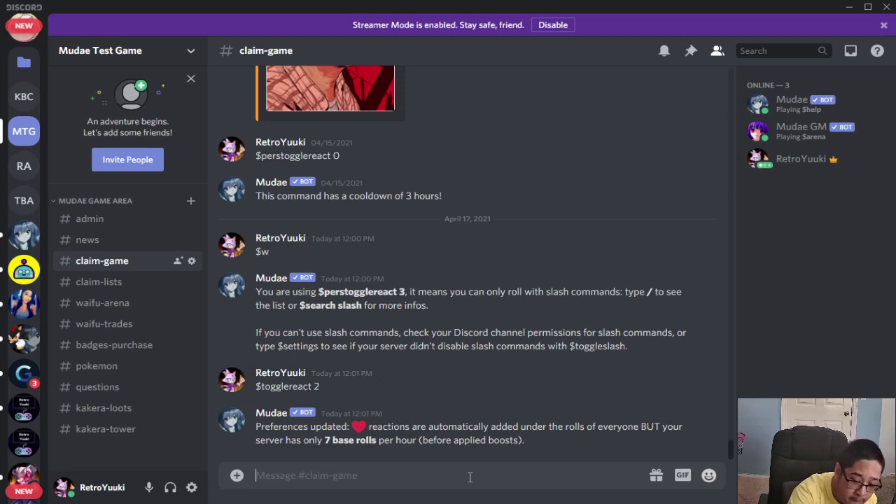
Browse the slash command list for Mudae and the built-in commands, and run Mudae's /help command in claim-game
text(/)
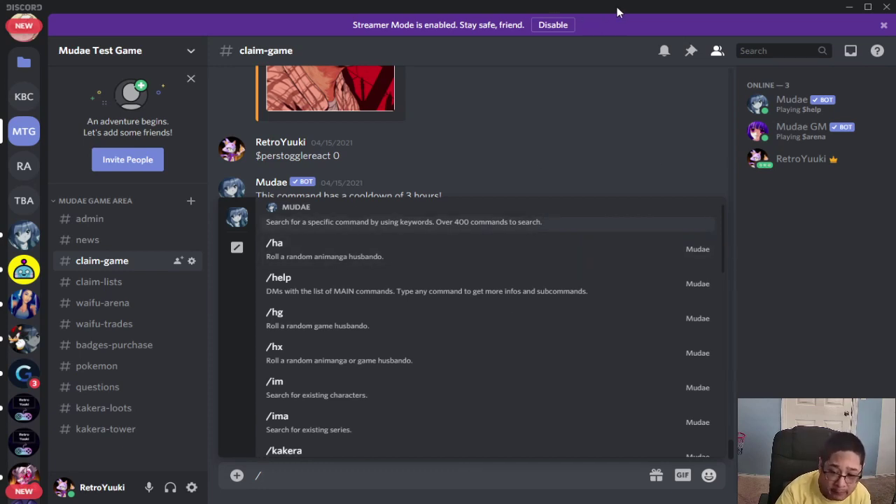
click(238, 218)
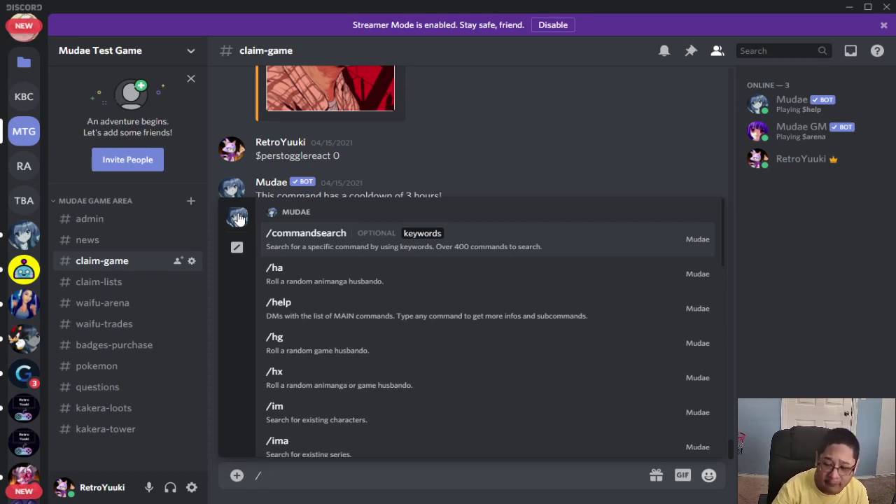
scroll(552, 282, down, 8)
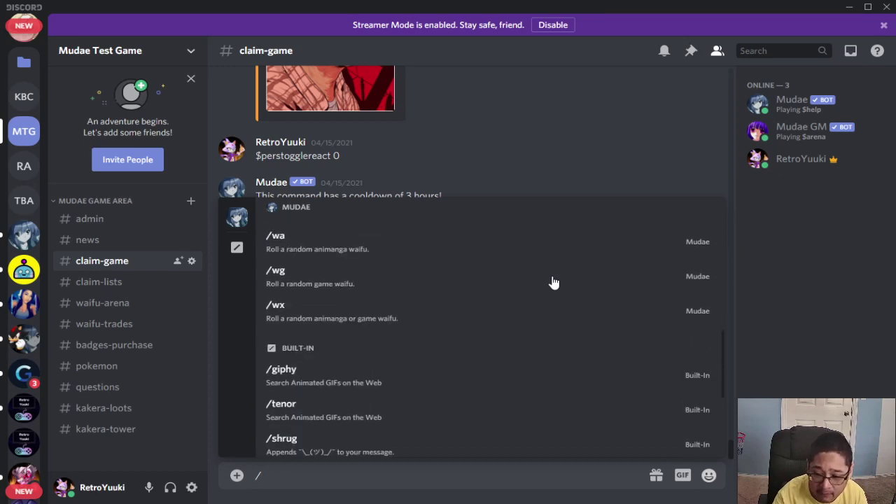
scroll(552, 283, down, 3)
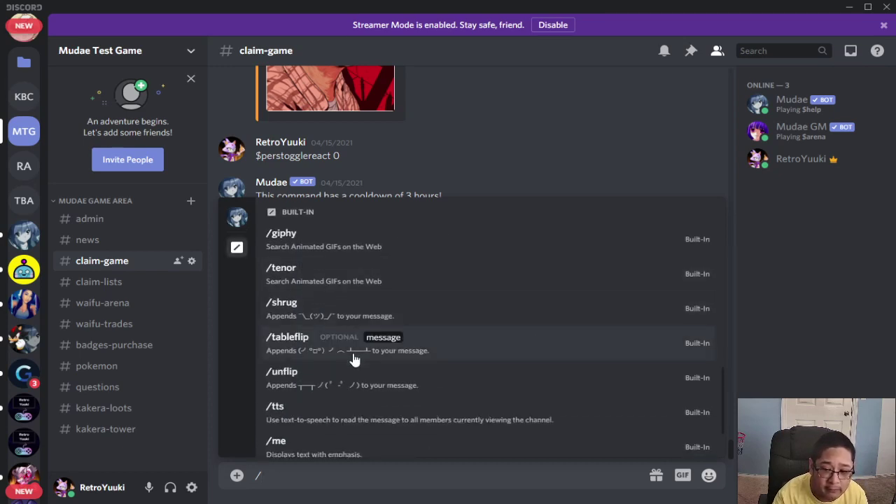
scroll(354, 359, up, 10)
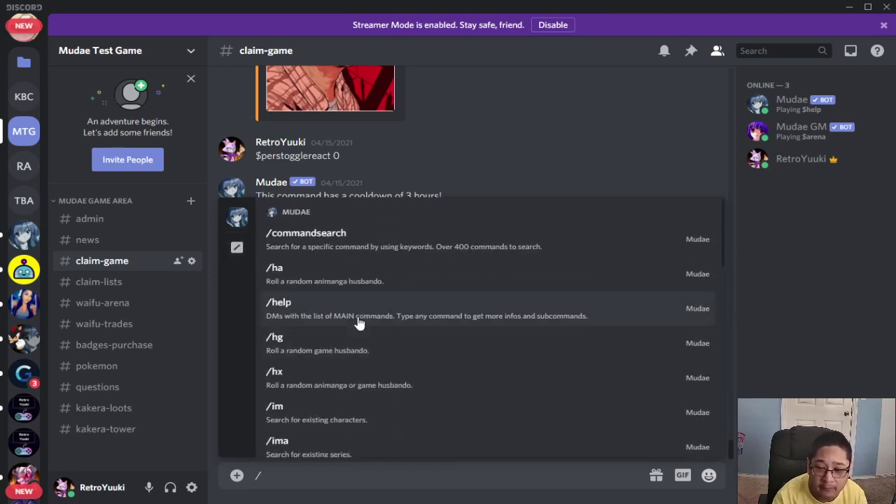
click(357, 317)
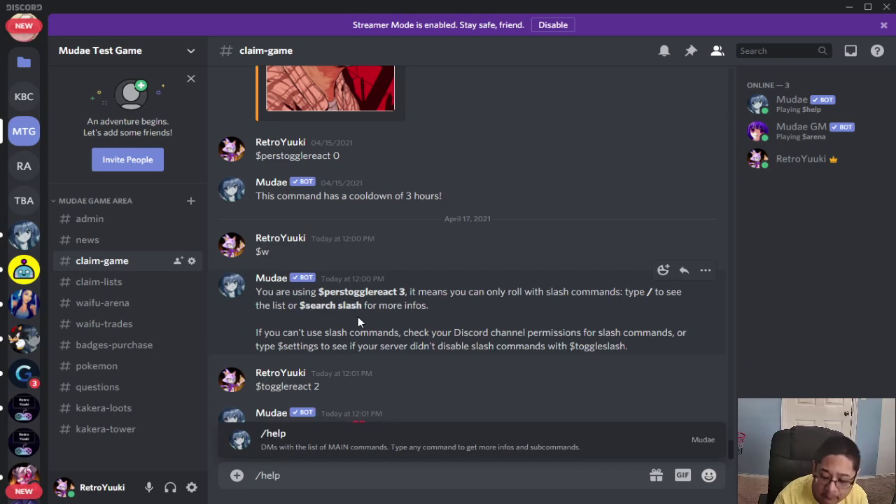
key(Return)
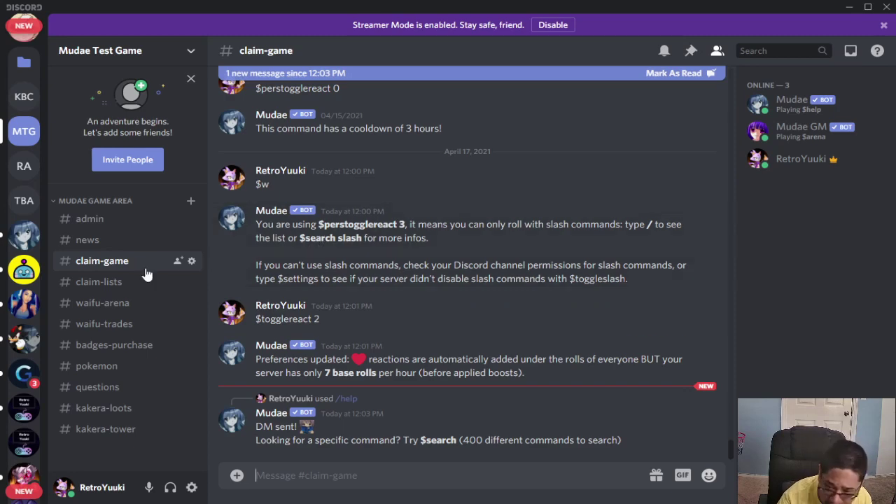
Review Mudae's permissions in the claim-game channel settings down to Use Slash Commands, and close the settings
click(194, 261)
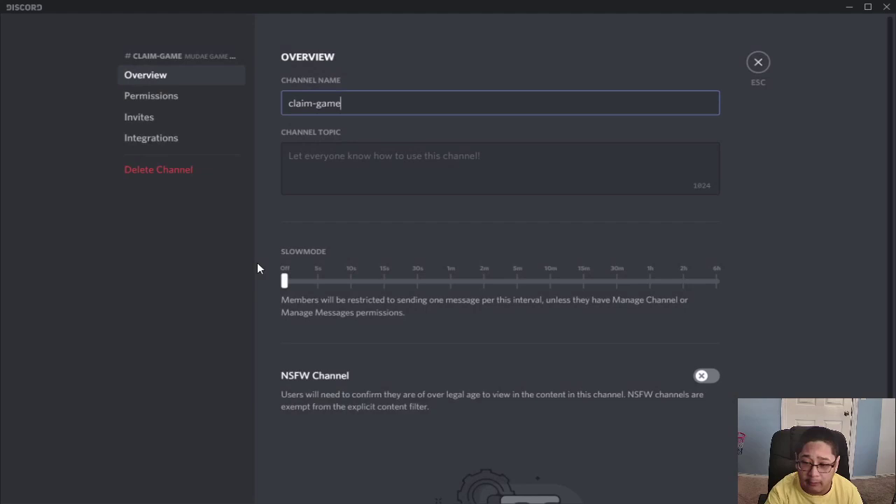
click(200, 103)
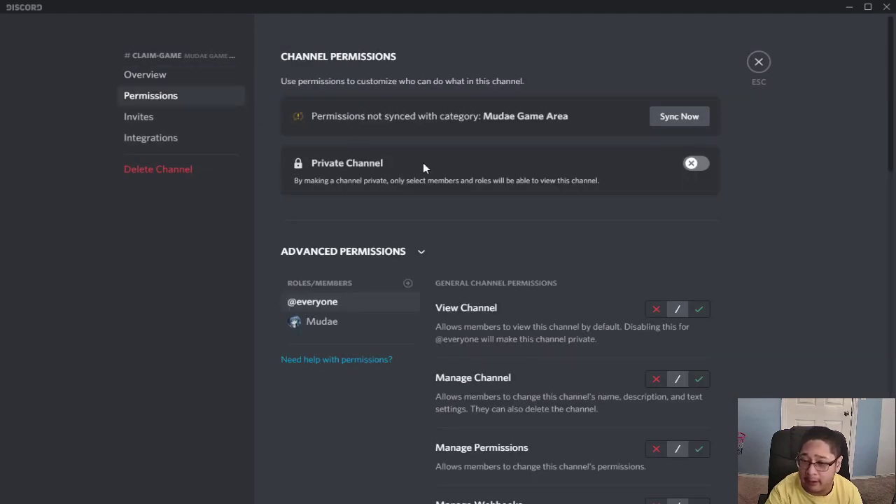
scroll(490, 231, down, 2)
click(343, 259)
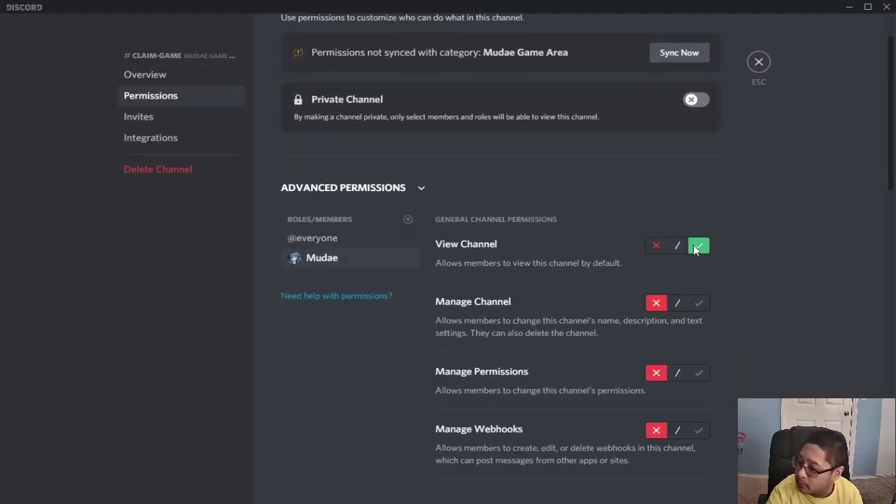
scroll(692, 244, down, 10)
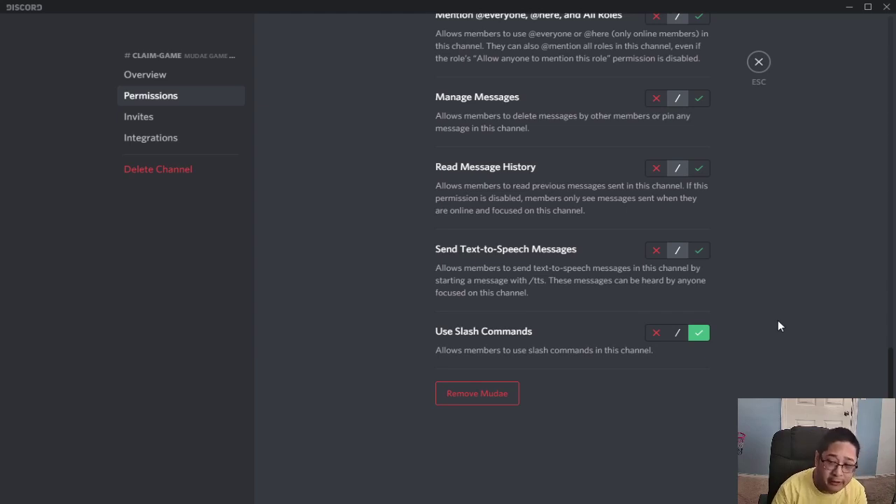
click(765, 63)
click(443, 464)
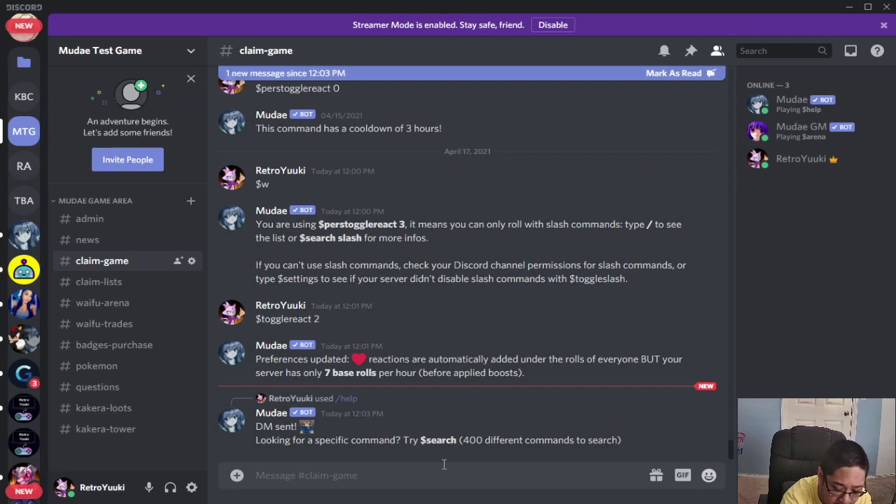
text(/)
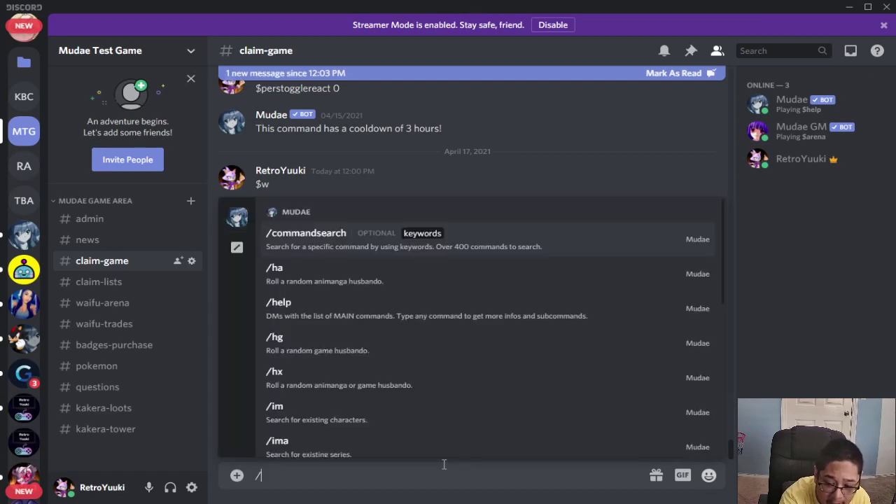
key(BackSpace)
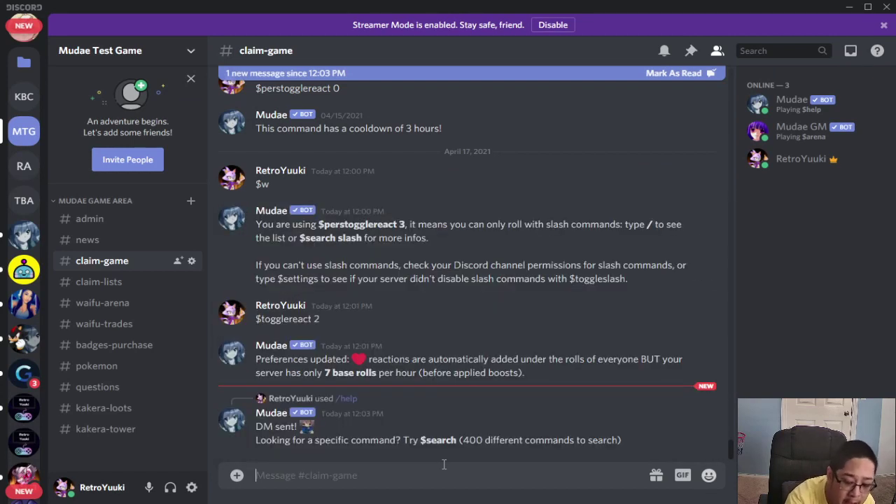
text(\)
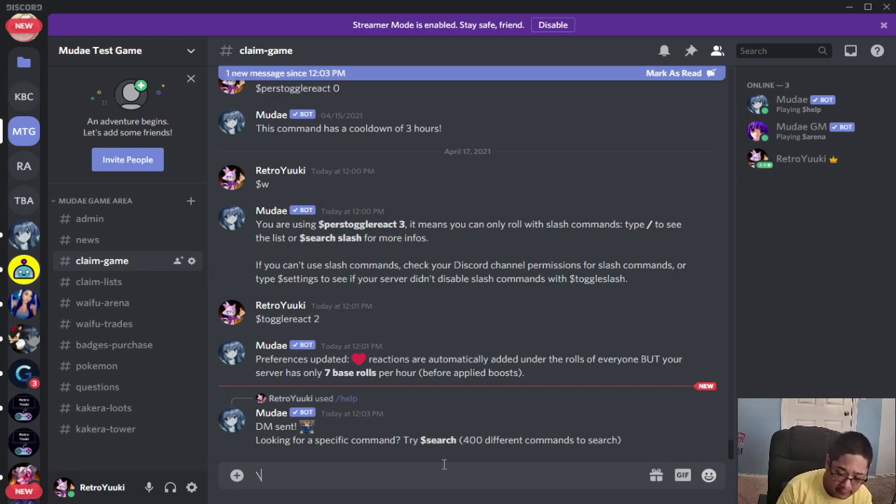
key(BackSpace)
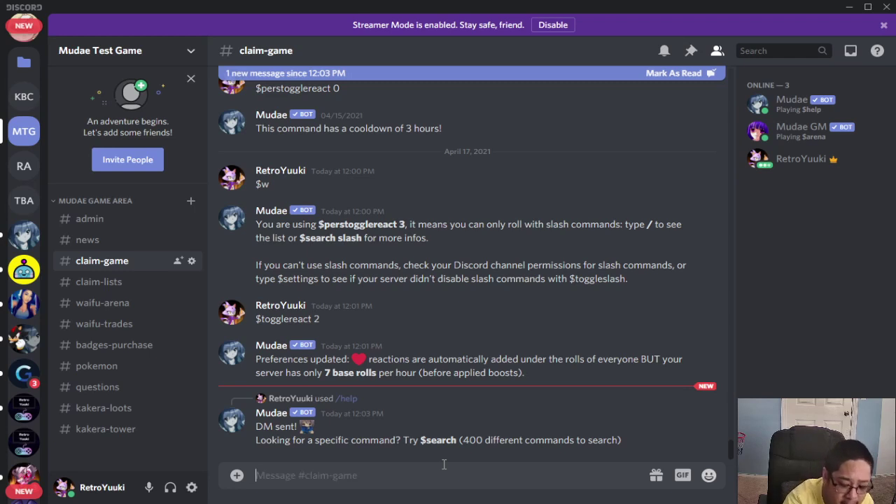
text(/)
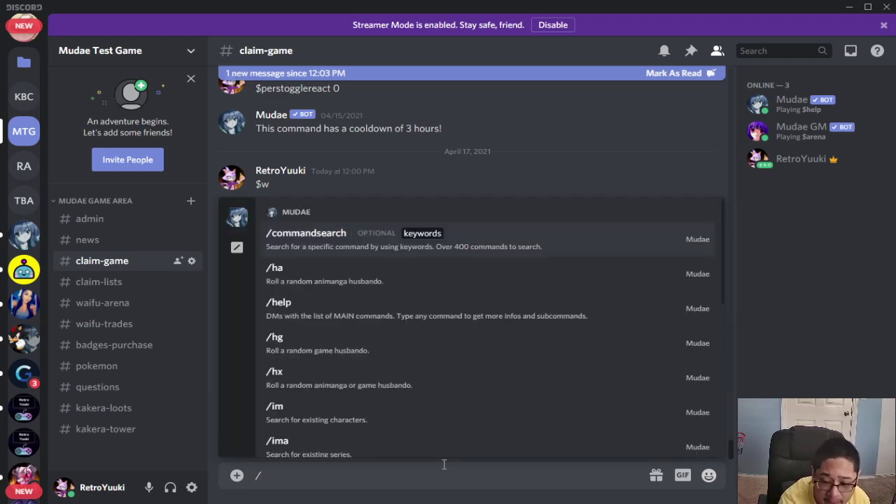
key(BackSpace)
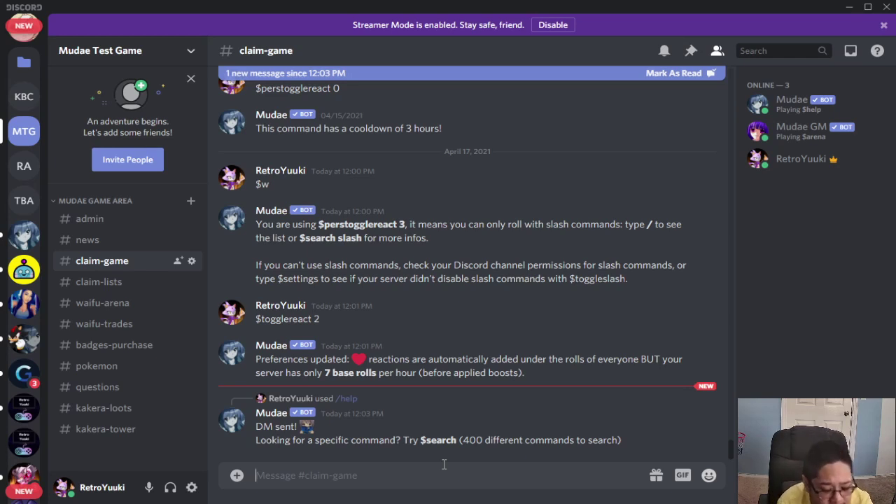
Disable Mudae's slash commands for the server by sending $toggleslash in claim-game
text($)
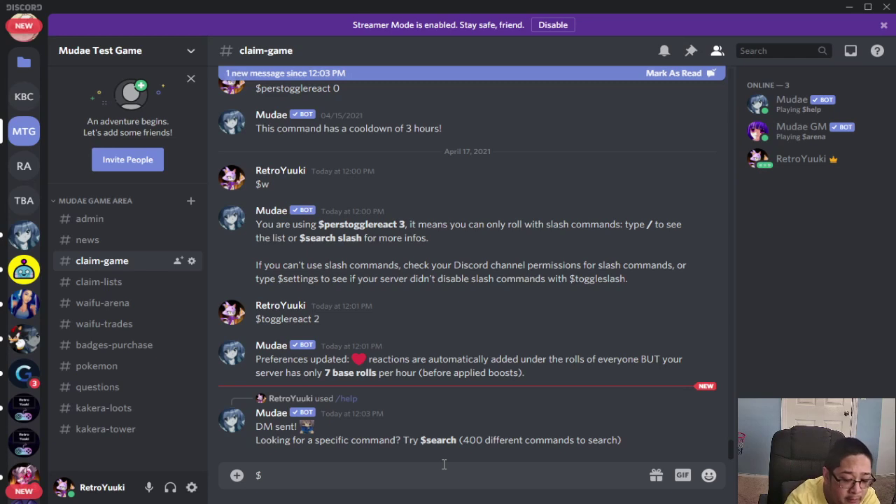
text(toggle)
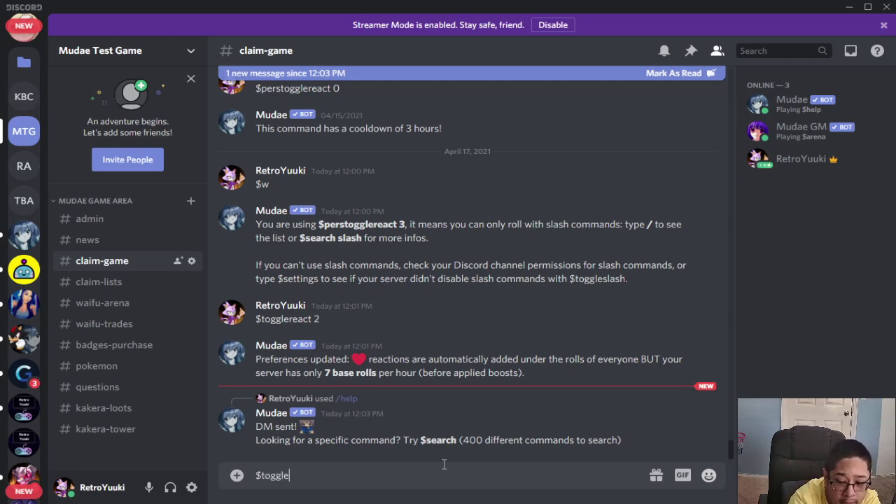
text(lash)
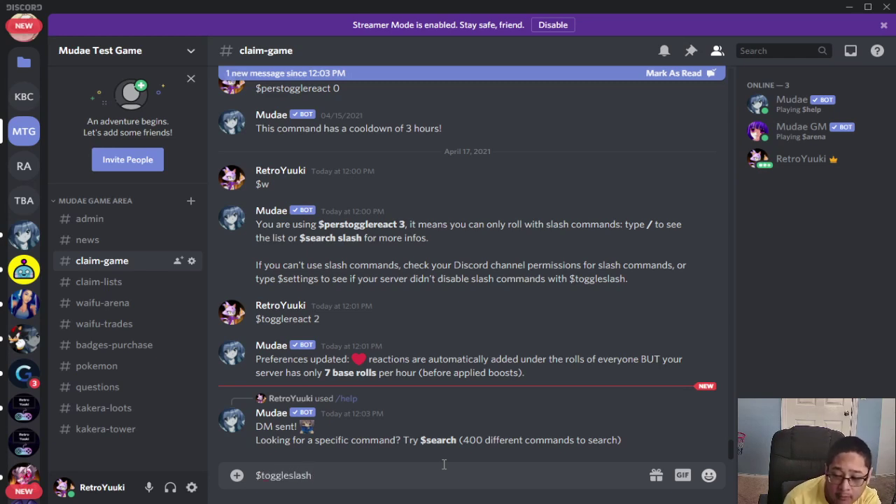
key(Return)
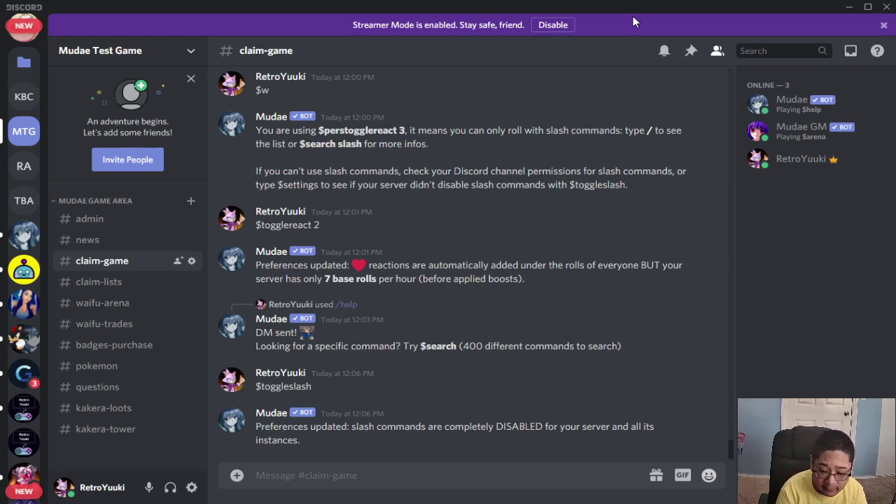
Try to run Mudae's /hg and /commandsearch slash commands in claim-game, leaving the optional keywords empty
text(/)
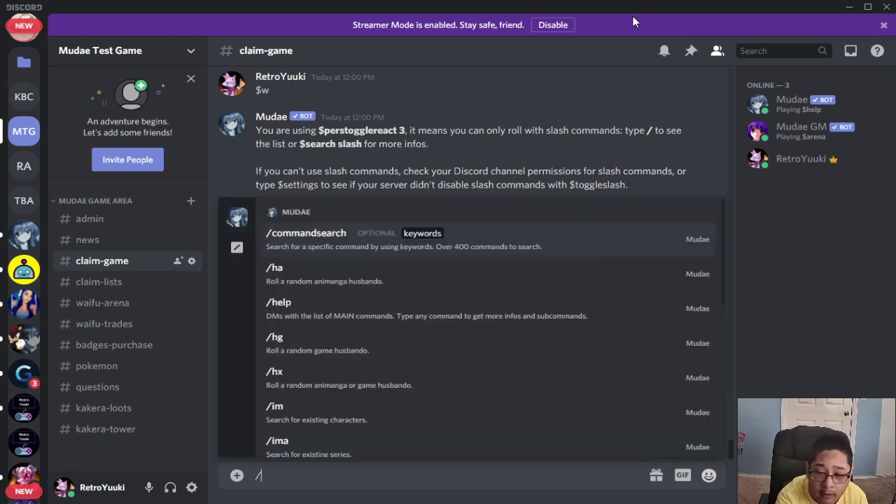
key(Down)
key(Down)
key(Down)
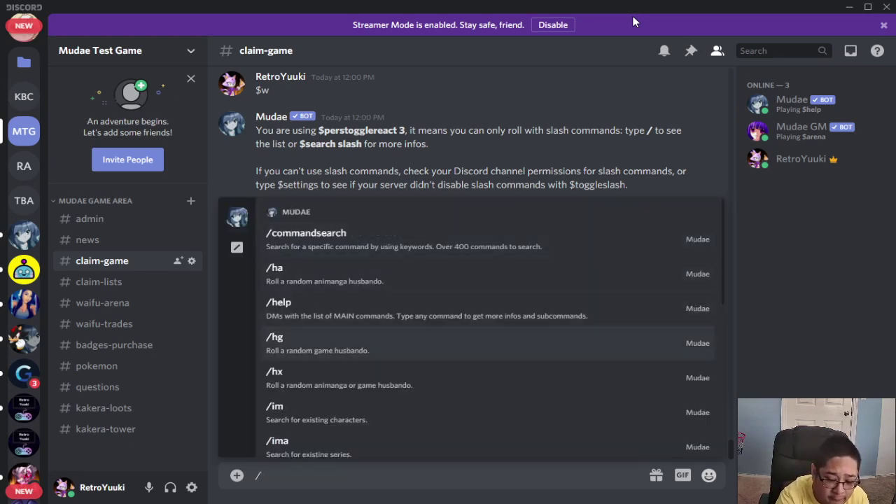
key(Tab)
key(BackSpace)
key(BackSpace)
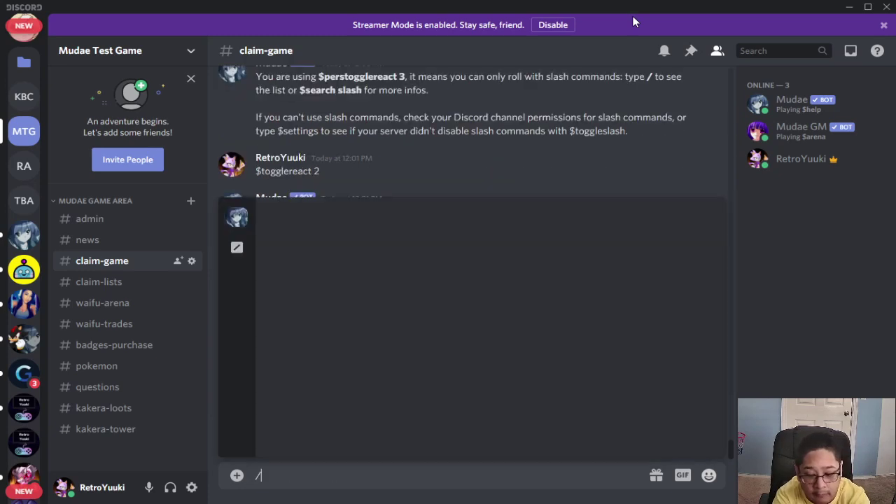
key(Tab)
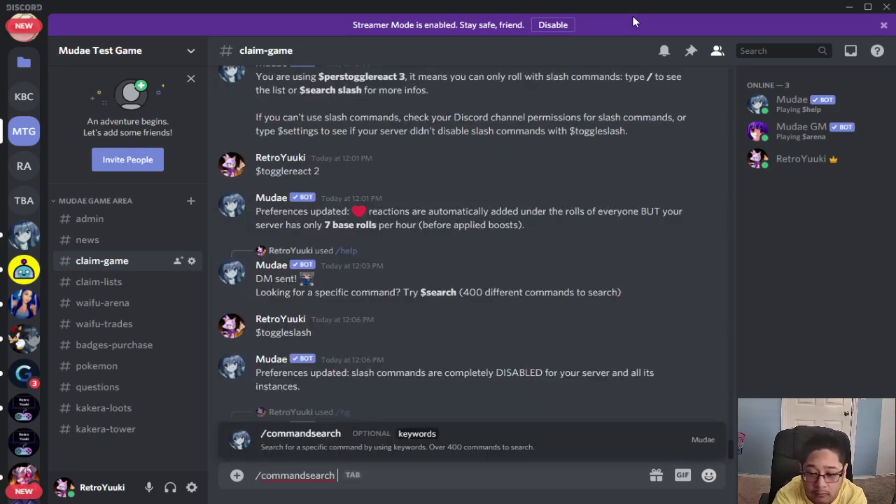
key(Return)
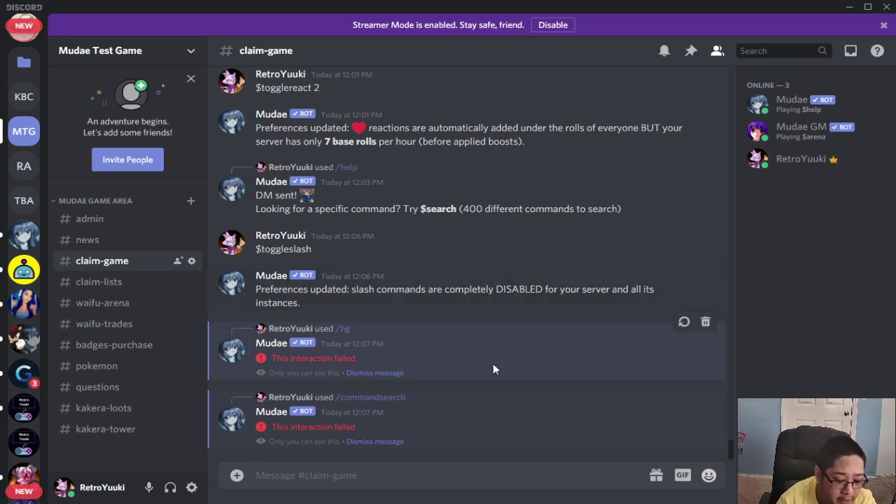
Send $toggleslash again in claim-game to re-enable Mudae's slash commands for the server
text($toggleslash)
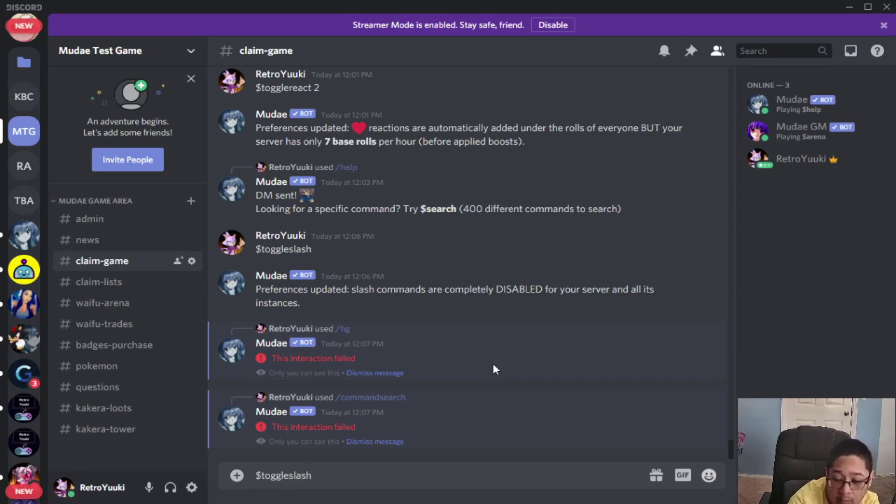
key(Return)
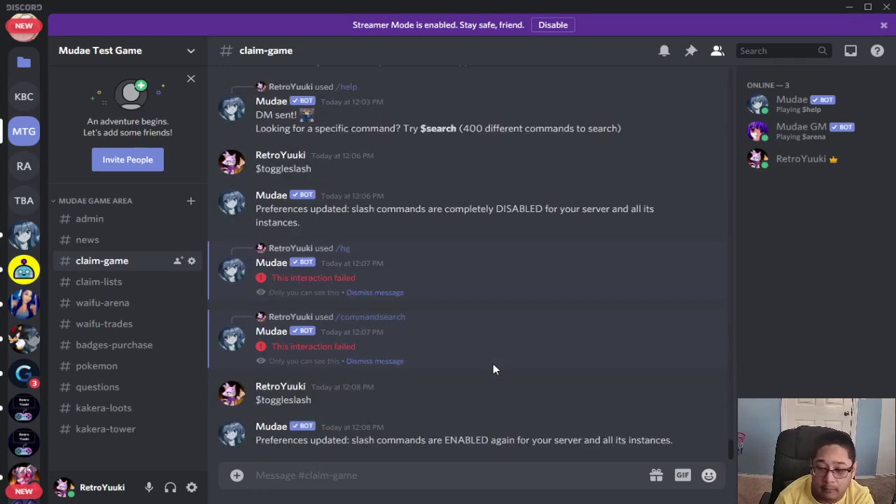
Roll a random animanga husbando three times in claim-game with Mudae's /ha slash command
text(/)
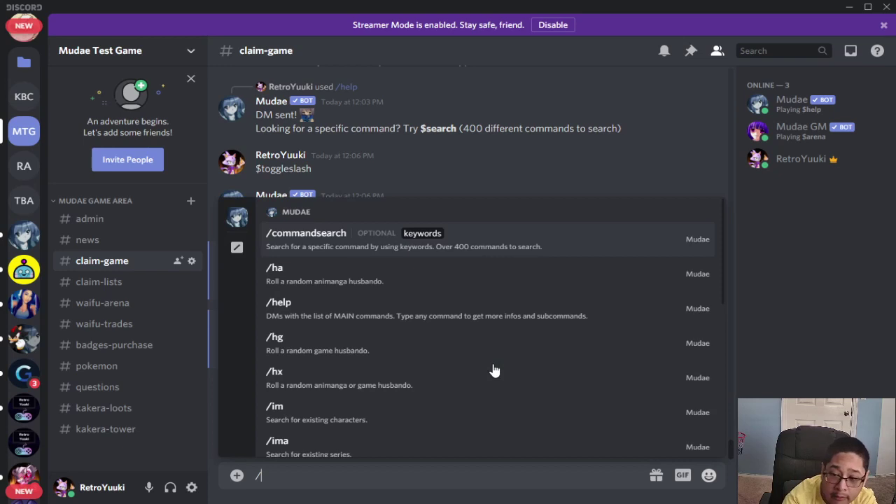
key(Down)
key(Return)
key(Return)
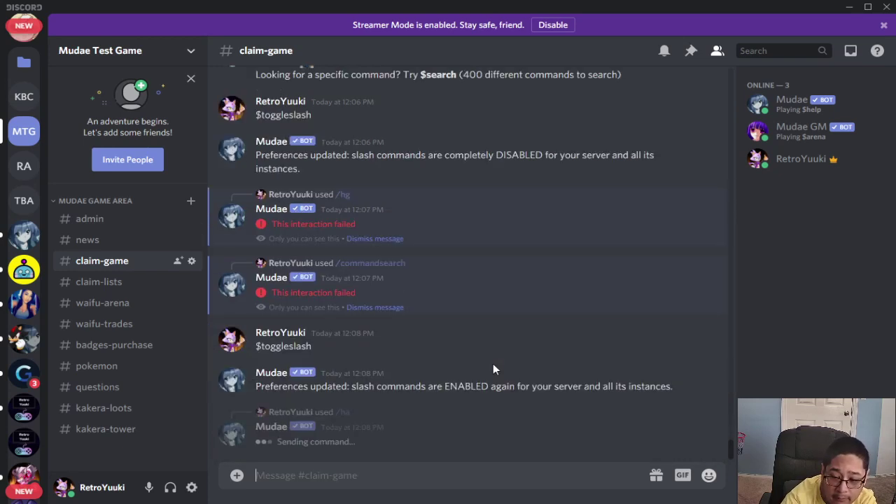
text(/)
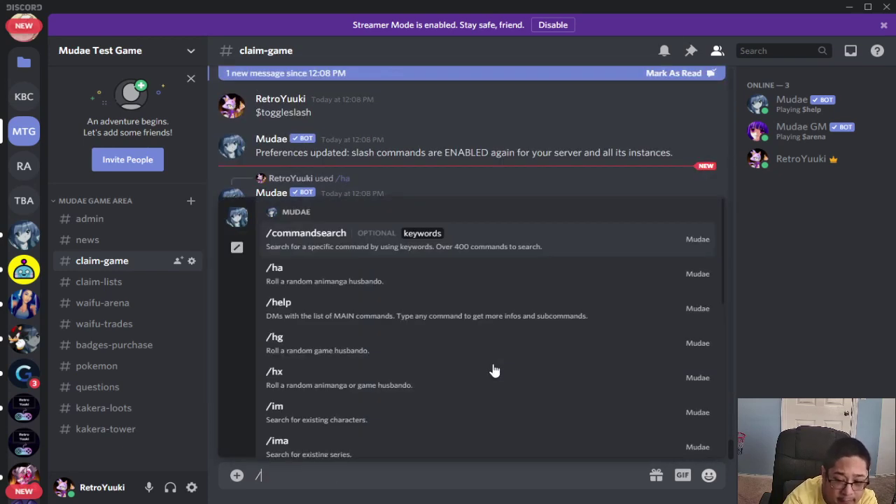
key(Down)
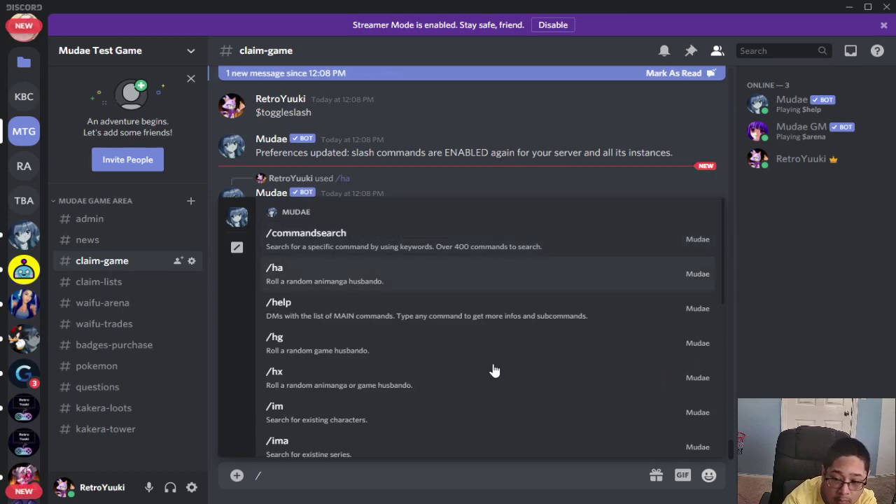
key(Return)
key(Return)
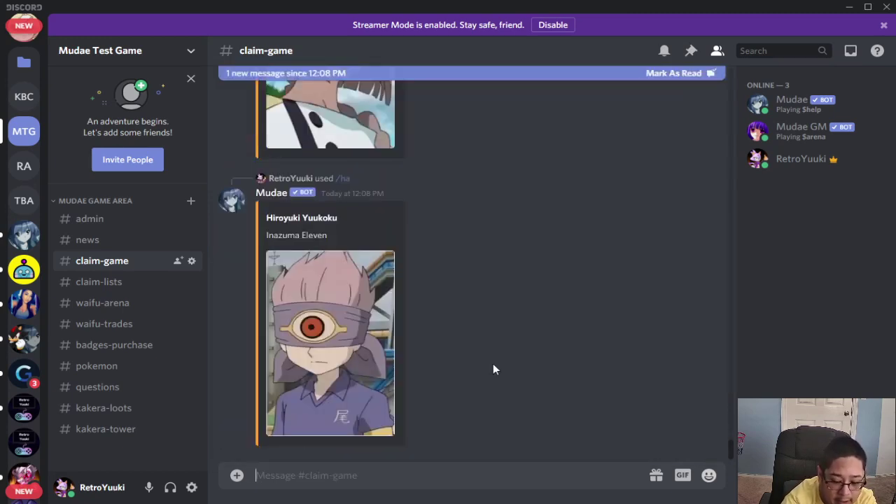
text(/)
key(Down)
key(Return)
key(Return)
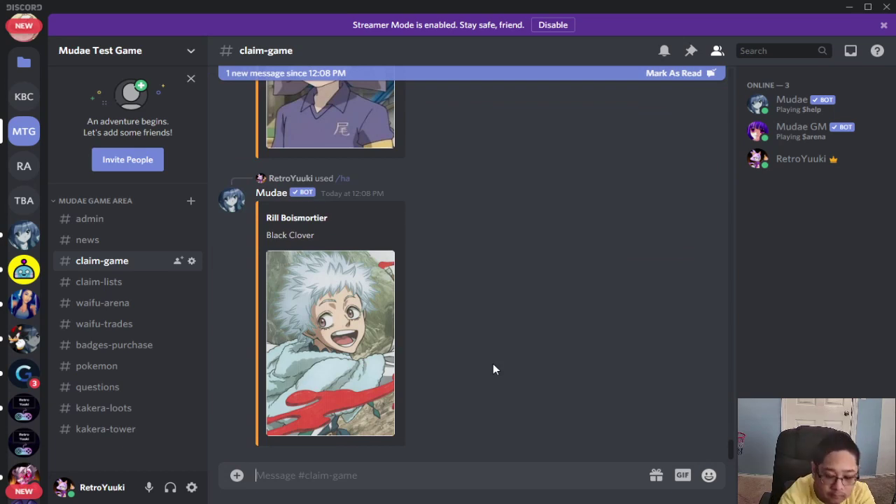
Run Mudae's /ha slash command five more times in claim-game to keep rolling animanga husbandos
text(/)
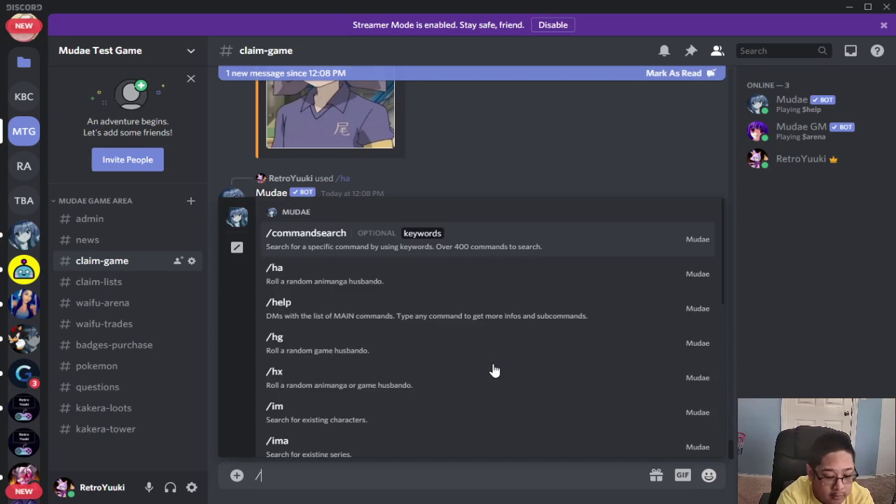
text(ha)
key(Return)
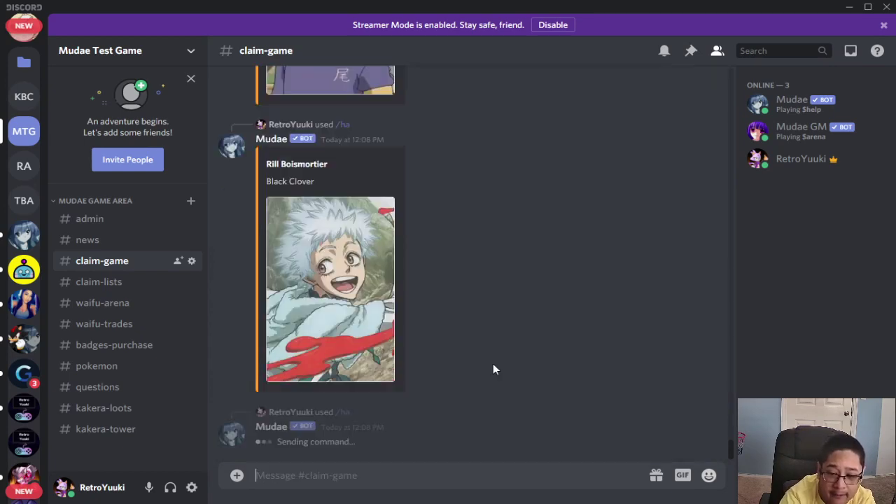
text(/ha)
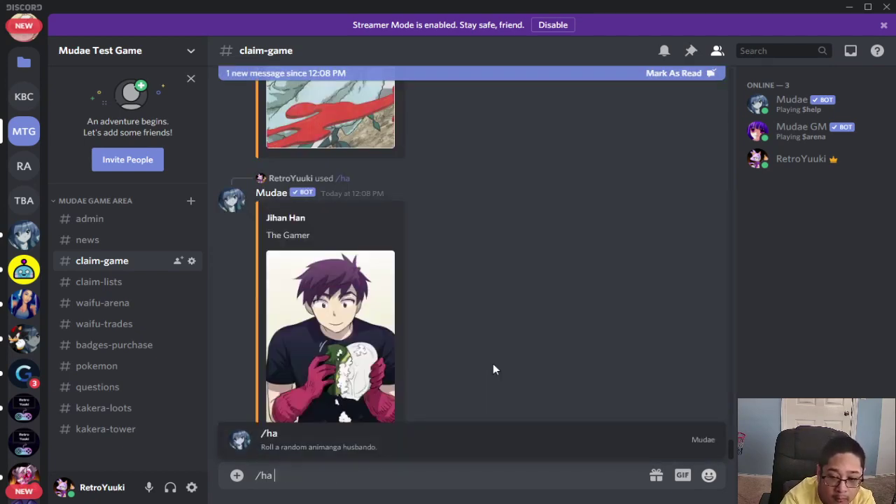
key(Return)
text(/ha)
key(Return)
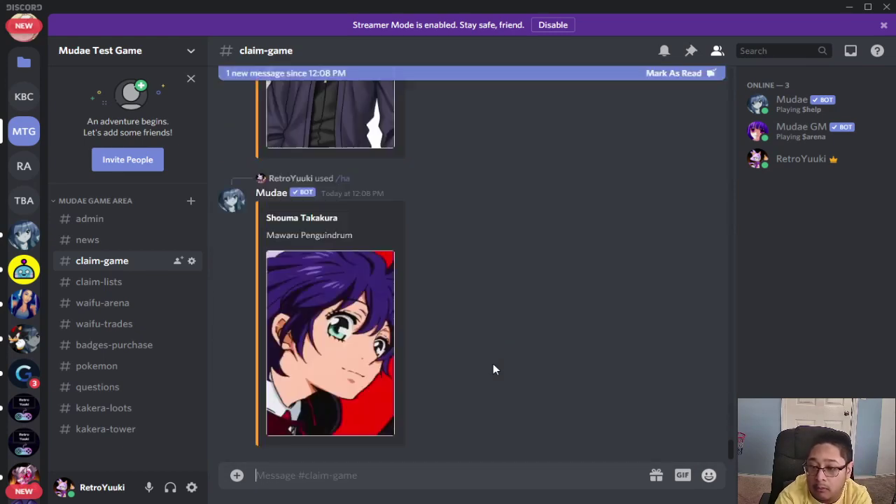
text(/ha)
key(Return)
text(/)
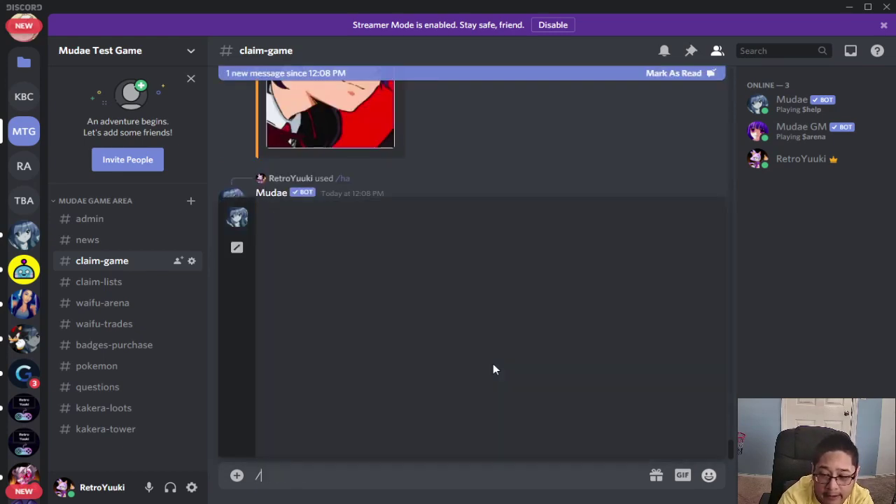
text(ha)
key(Return)
Send the plain message h/a in claim-game and roll another animanga husbando with the /ha slash command
text(/)
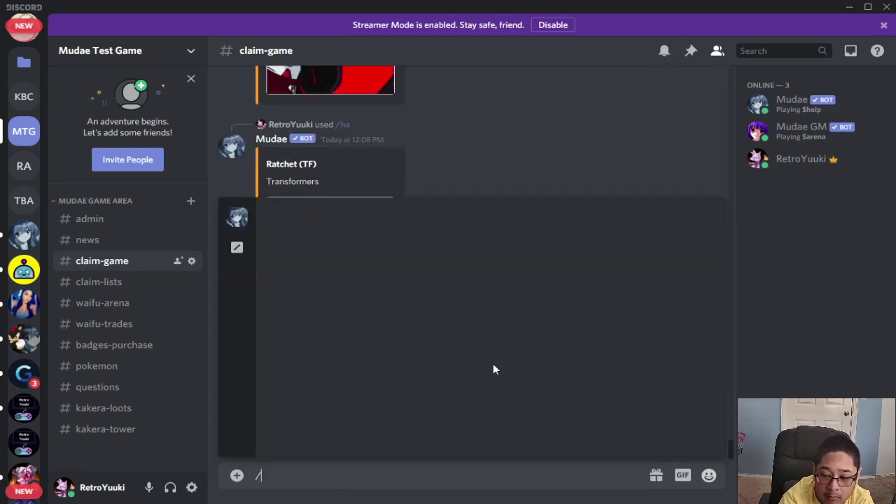
key(BackSpace)
text(h/a)
key(Return)
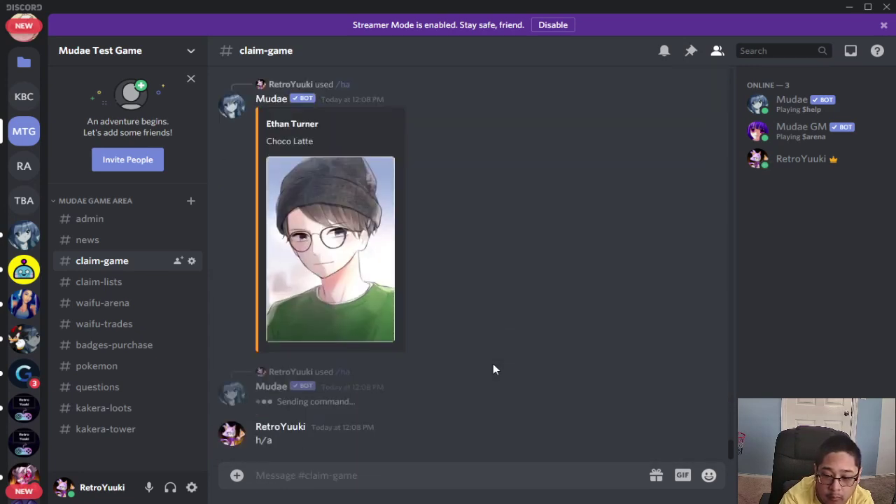
text(/ha a)
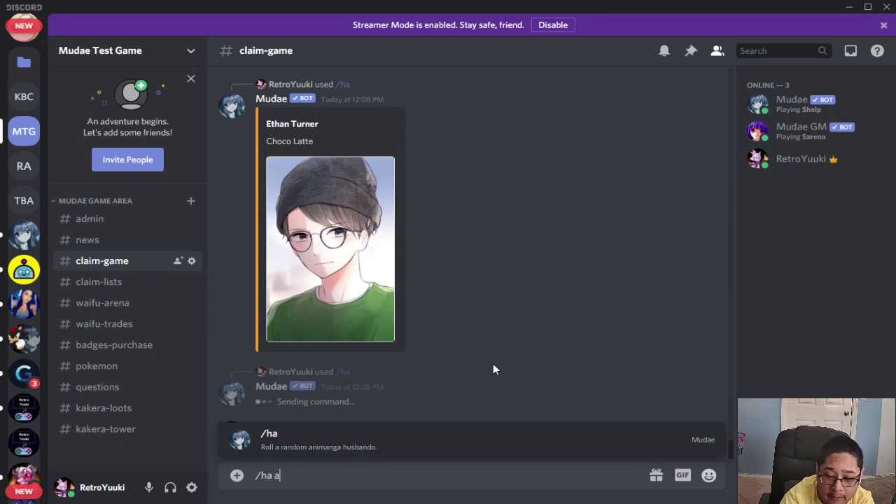
key(Return)
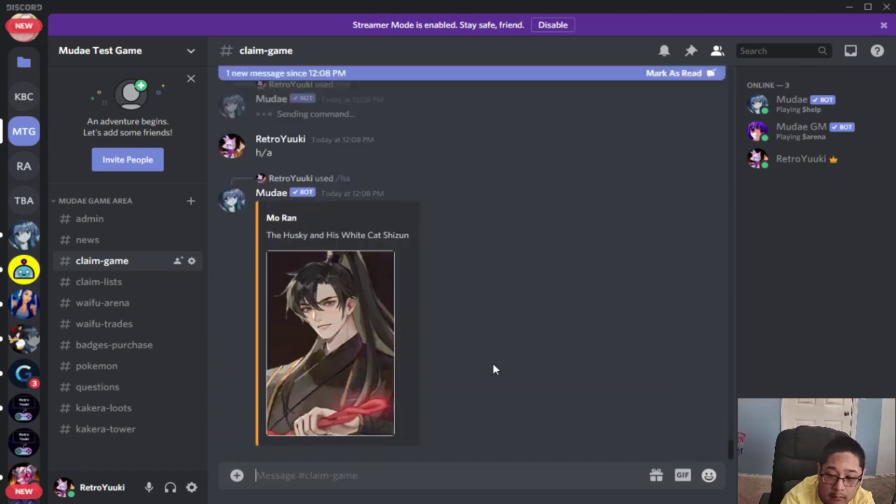